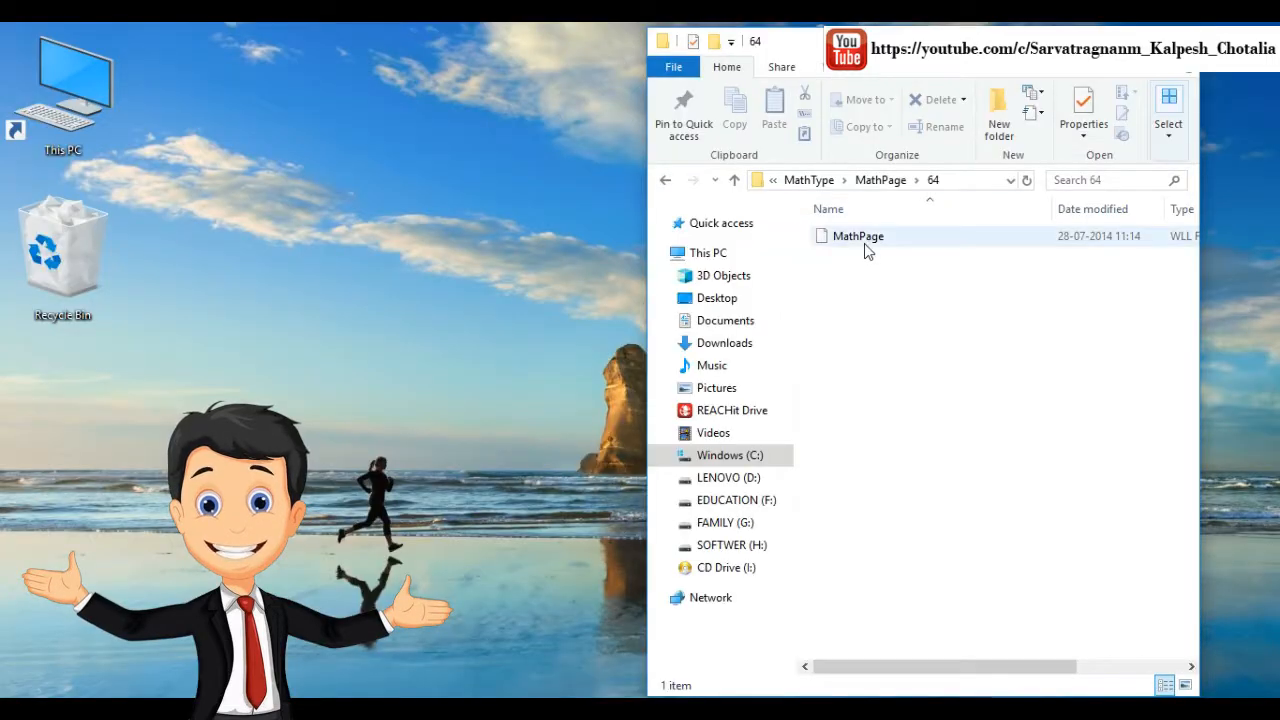
# Step: Copy the MathPage file from the MathType MathPage\64 folder to the desktop and close the folder window
pyautogui.click(868, 244)
pyautogui.rightClick(868, 244)
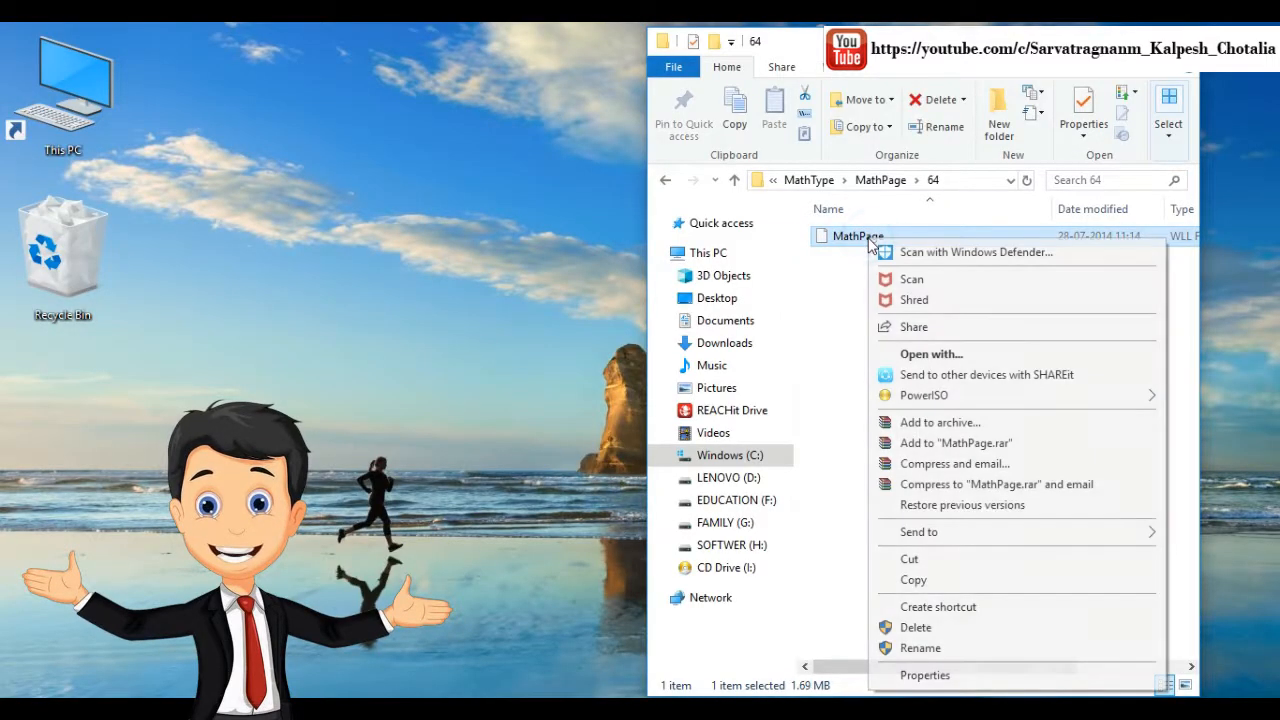
pyautogui.click(928, 581)
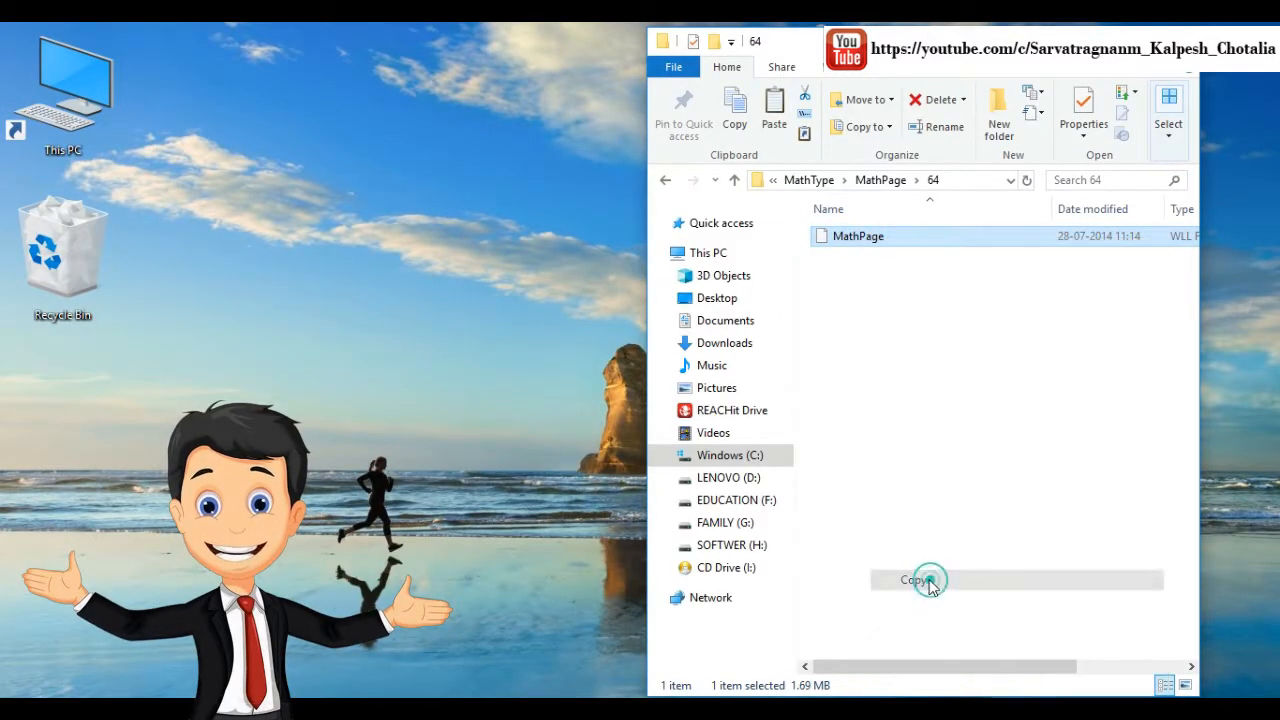
pyautogui.rightClick(331, 214)
pyautogui.click(372, 345)
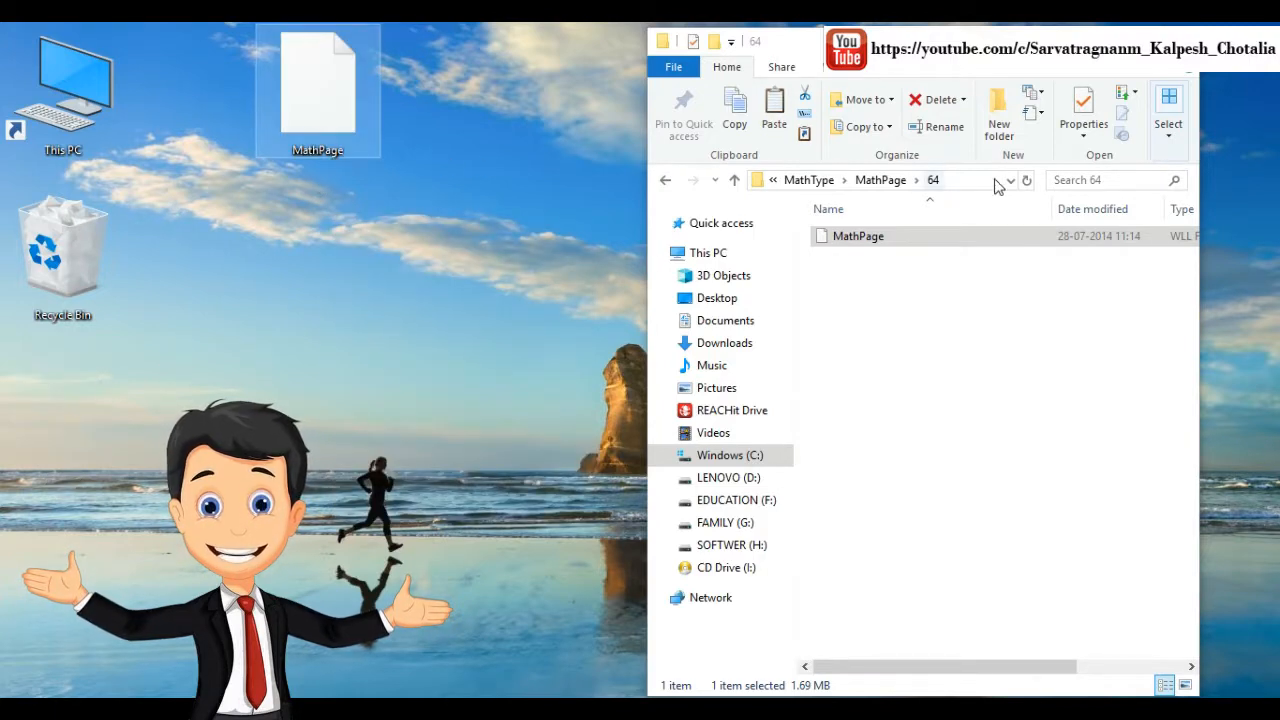
pyautogui.click(1178, 42)
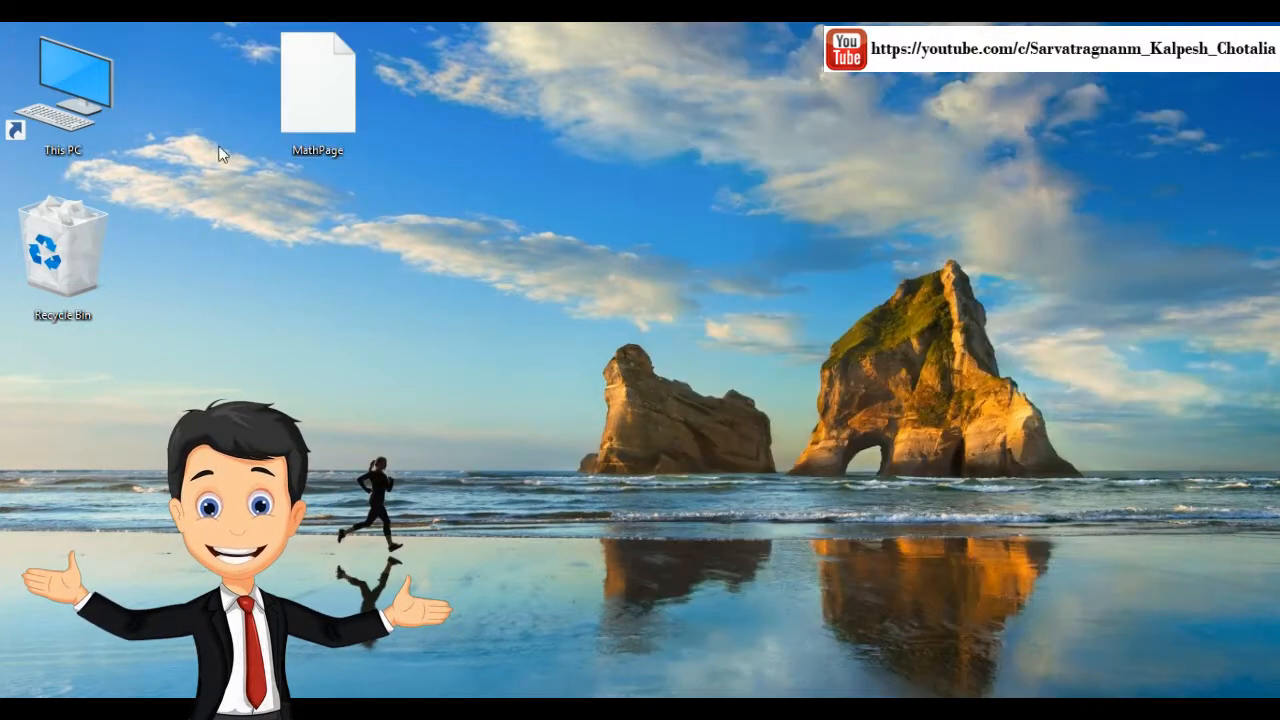
# Step: Open the folder C:\Program Files (x86)\MathType\Office Support\64
pyautogui.doubleClick(50, 90)
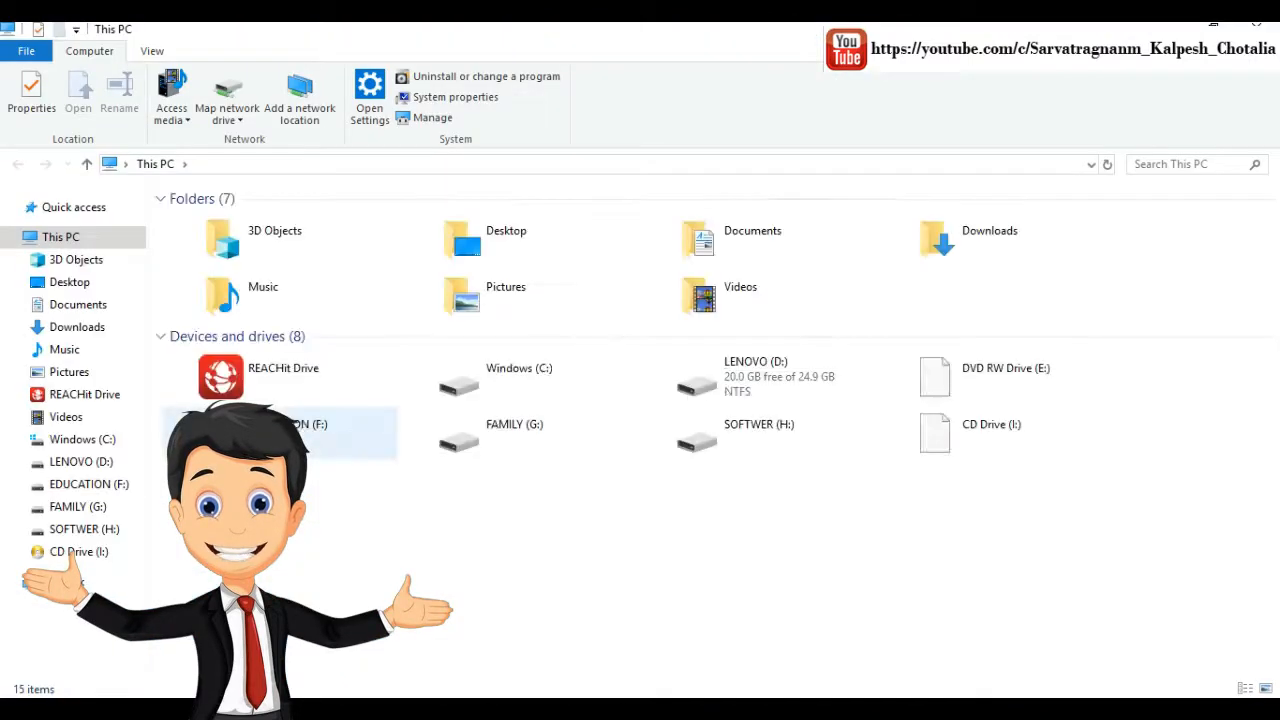
pyautogui.doubleClick(500, 378)
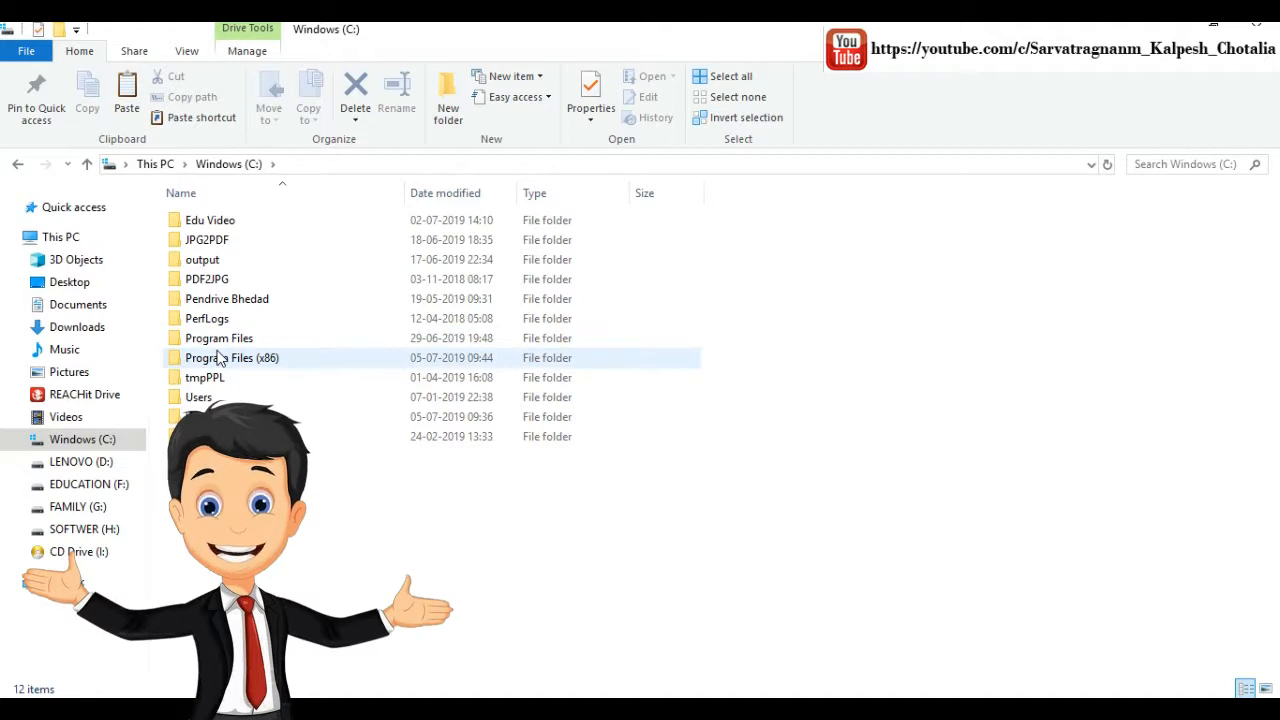
pyautogui.doubleClick(218, 360)
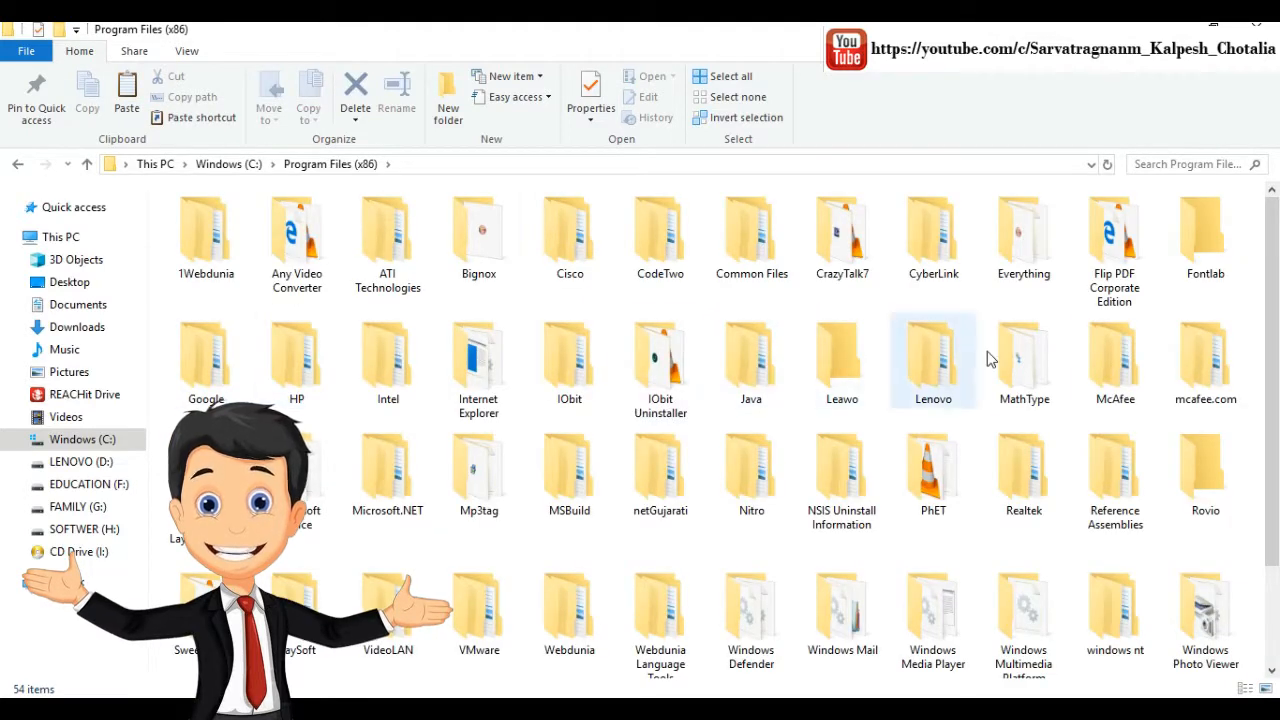
pyautogui.doubleClick(1005, 355)
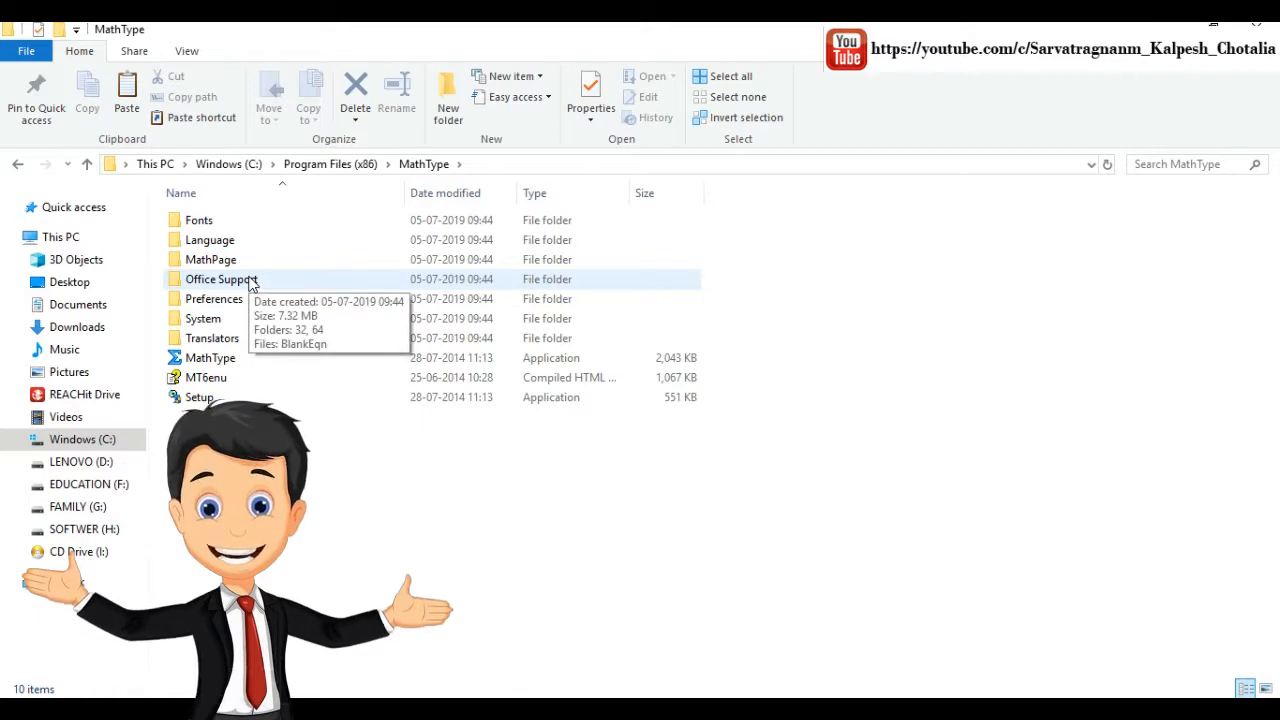
pyautogui.doubleClick(249, 280)
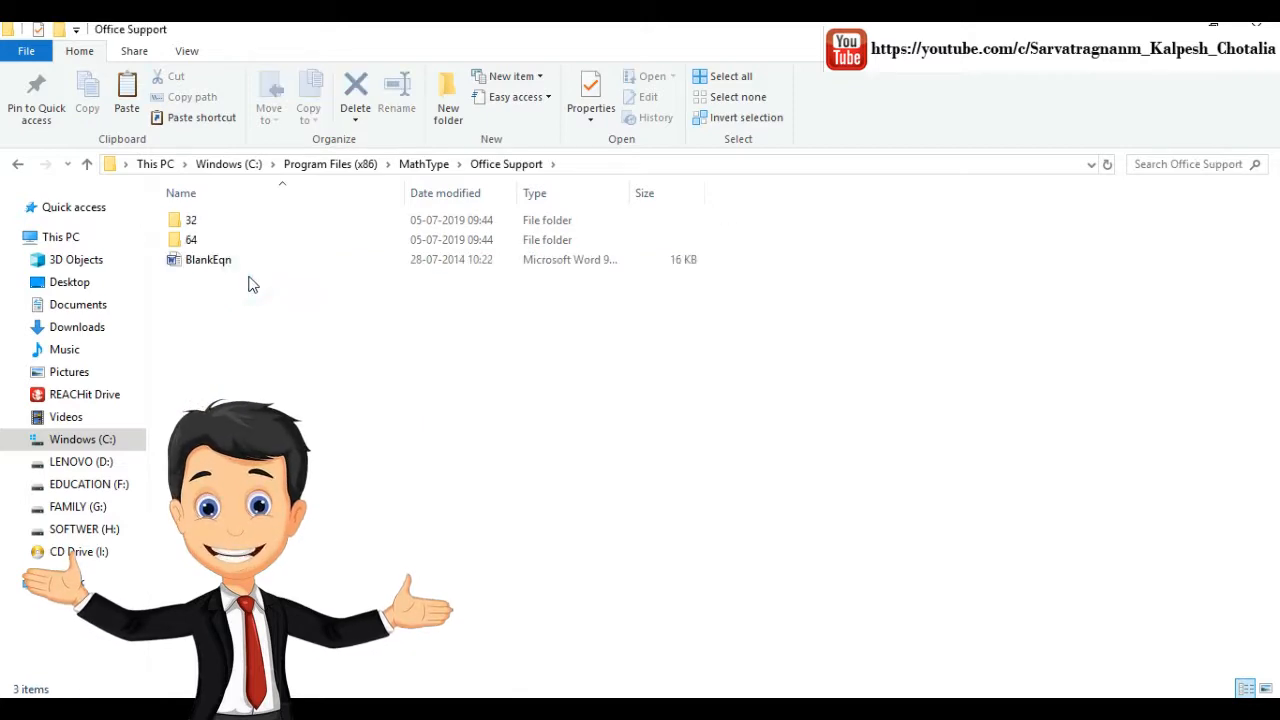
pyautogui.doubleClick(200, 243)
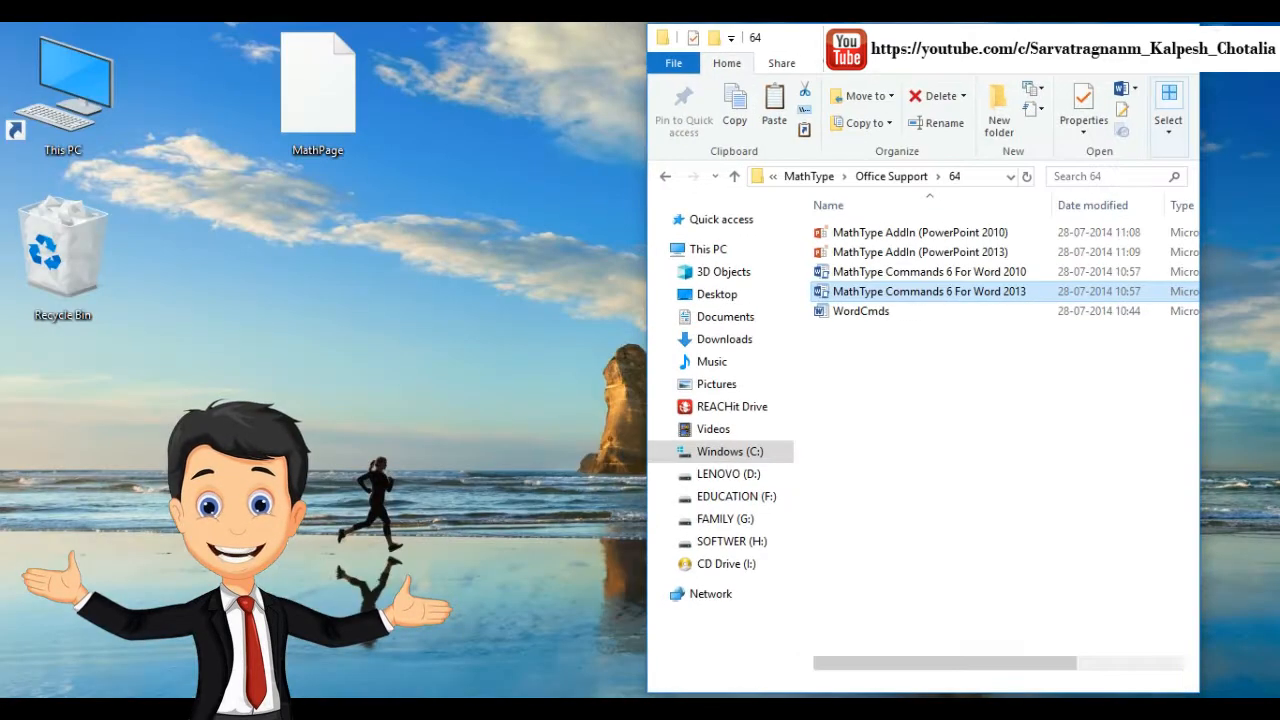
# Step: Copy the file MathType Commands 6 For Word 2013 to the desktop and close the folder window
pyautogui.click(925, 292)
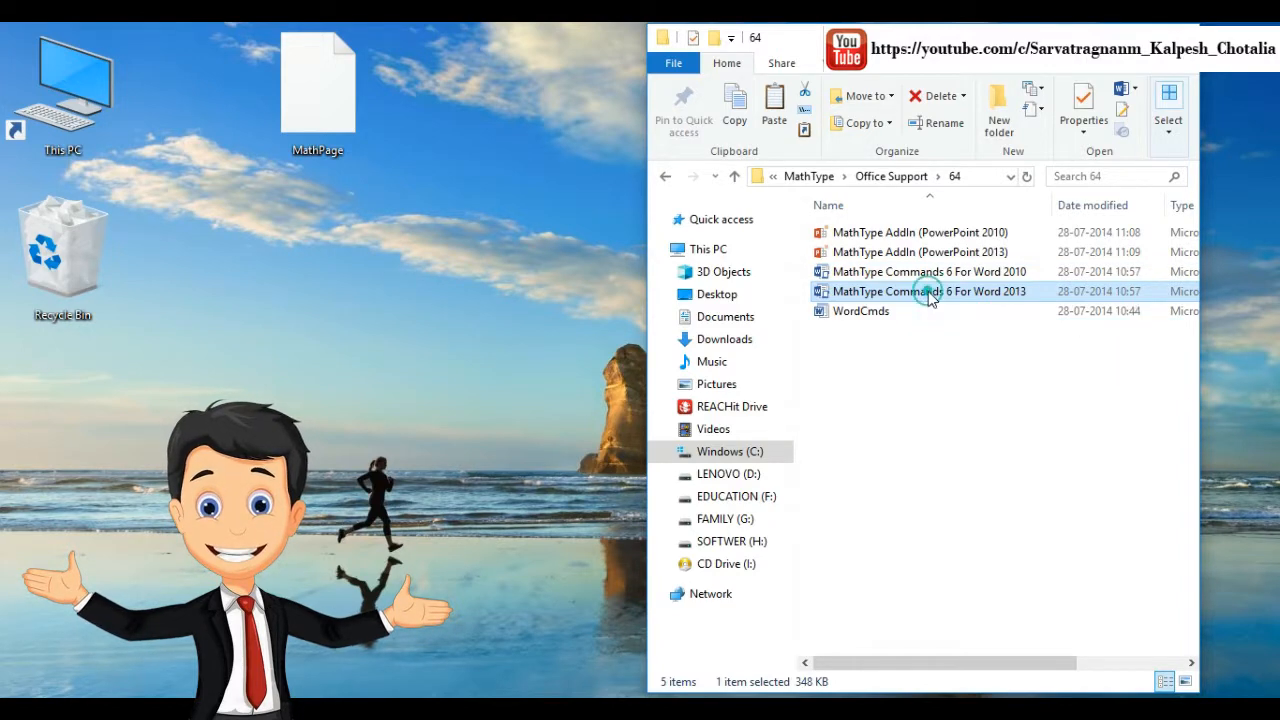
pyautogui.rightClick(928, 296)
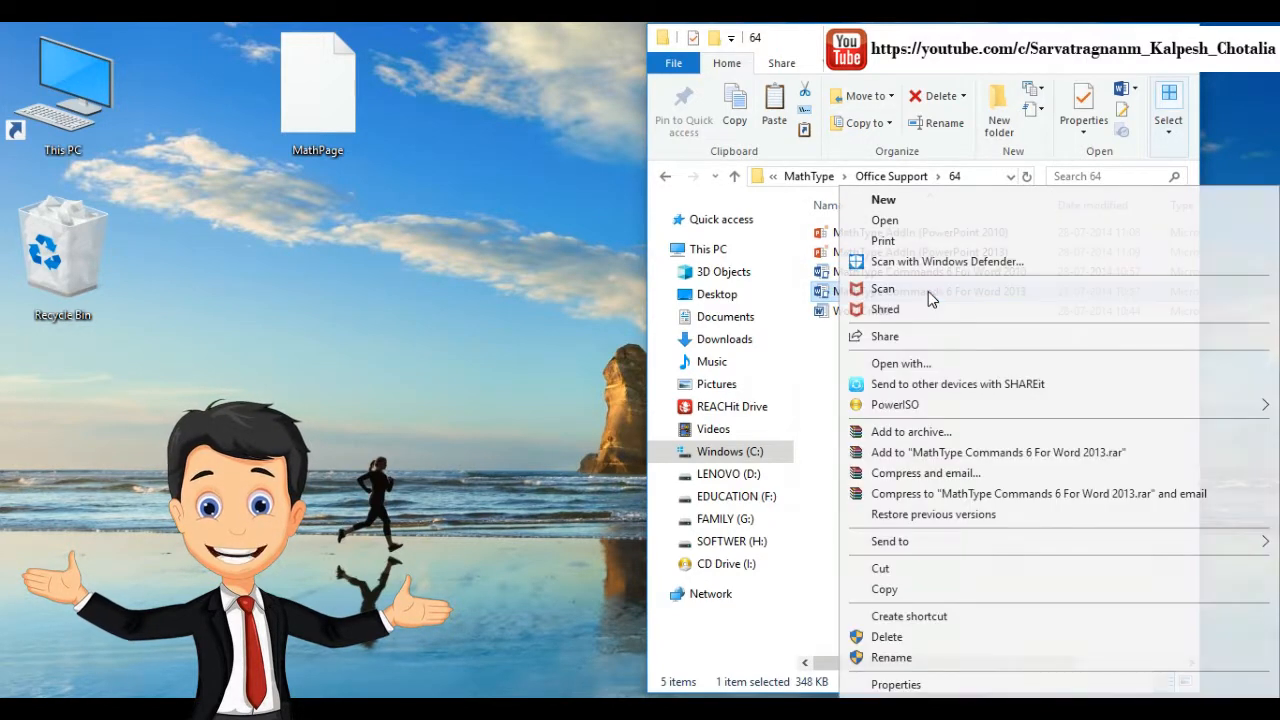
pyautogui.click(880, 590)
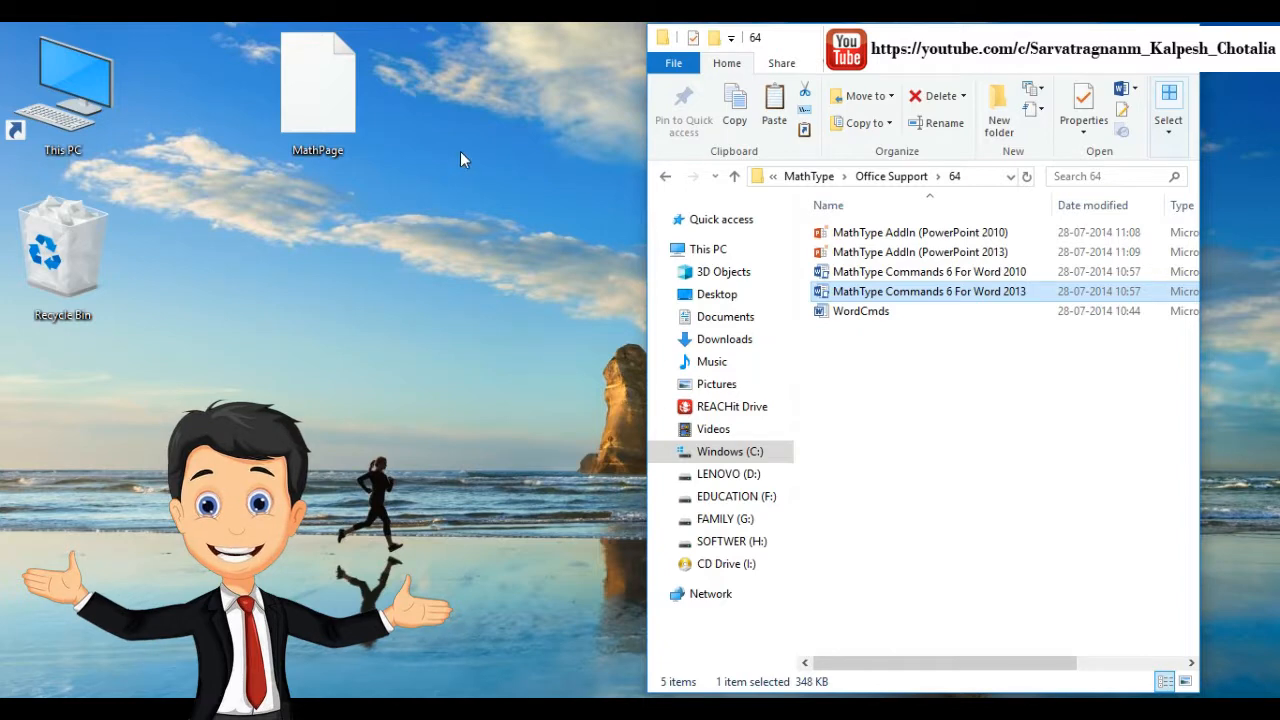
pyautogui.rightClick(438, 79)
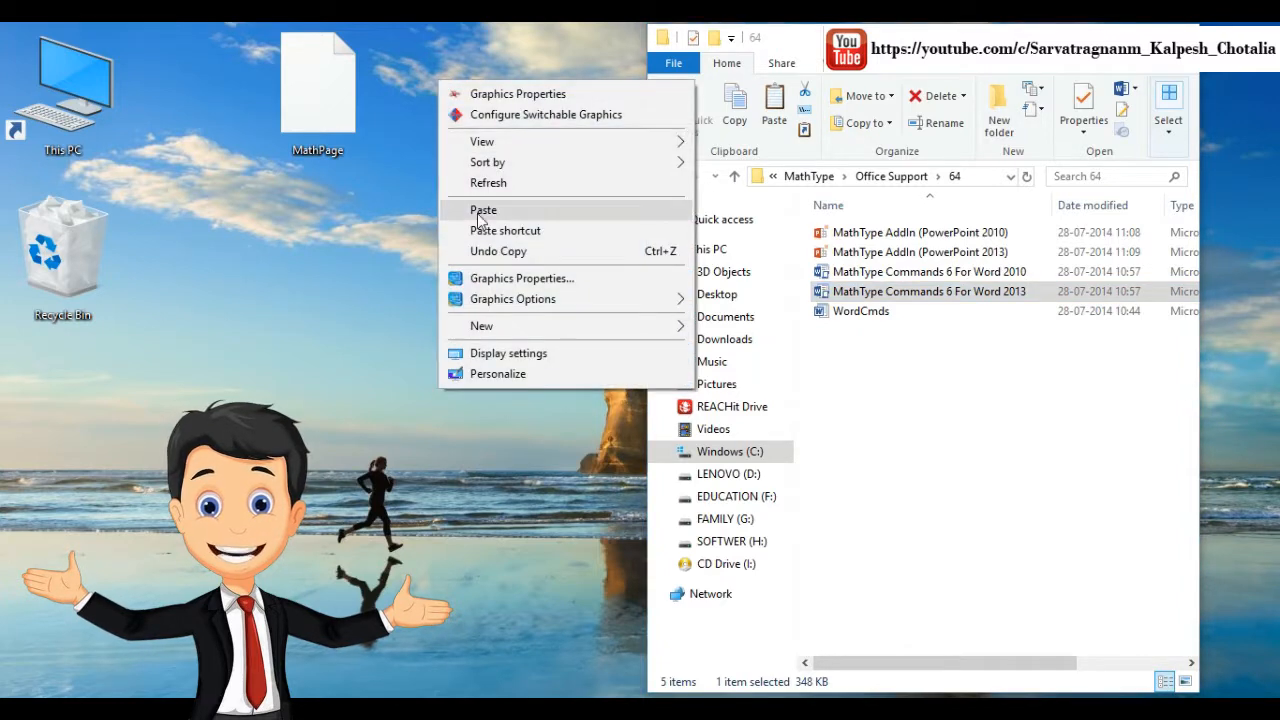
pyautogui.click(477, 213)
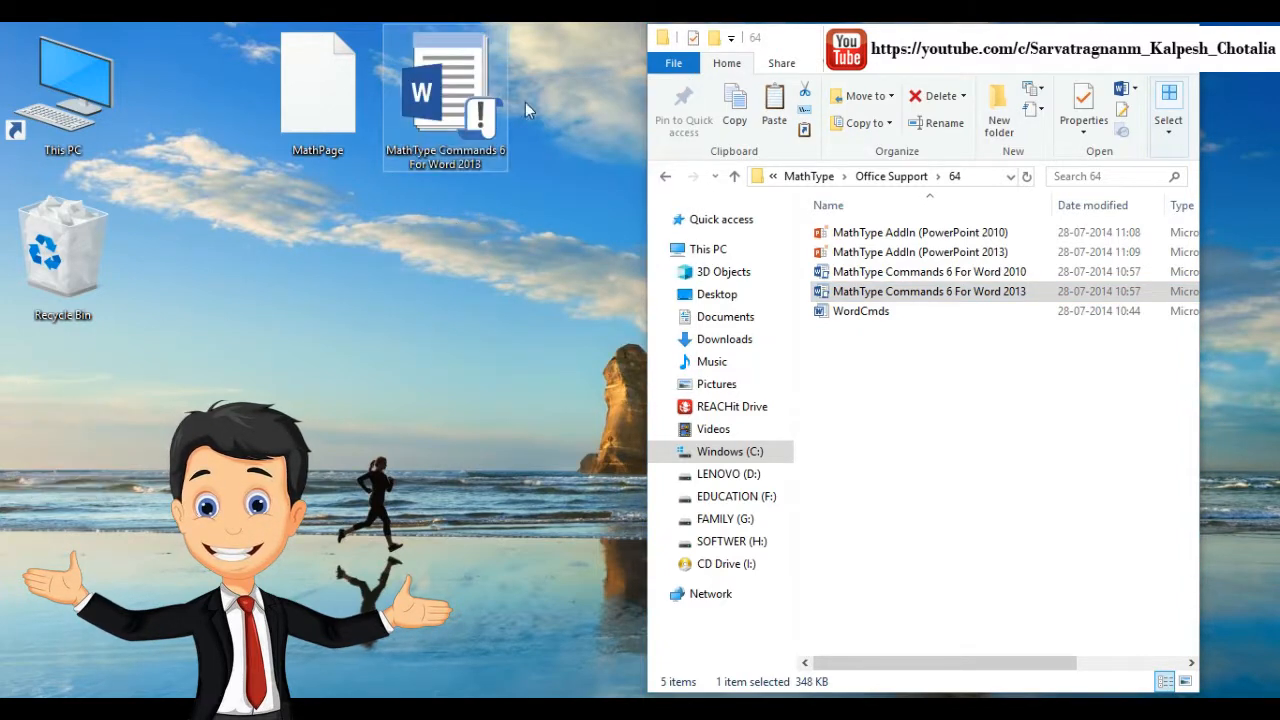
pyautogui.click(1178, 36)
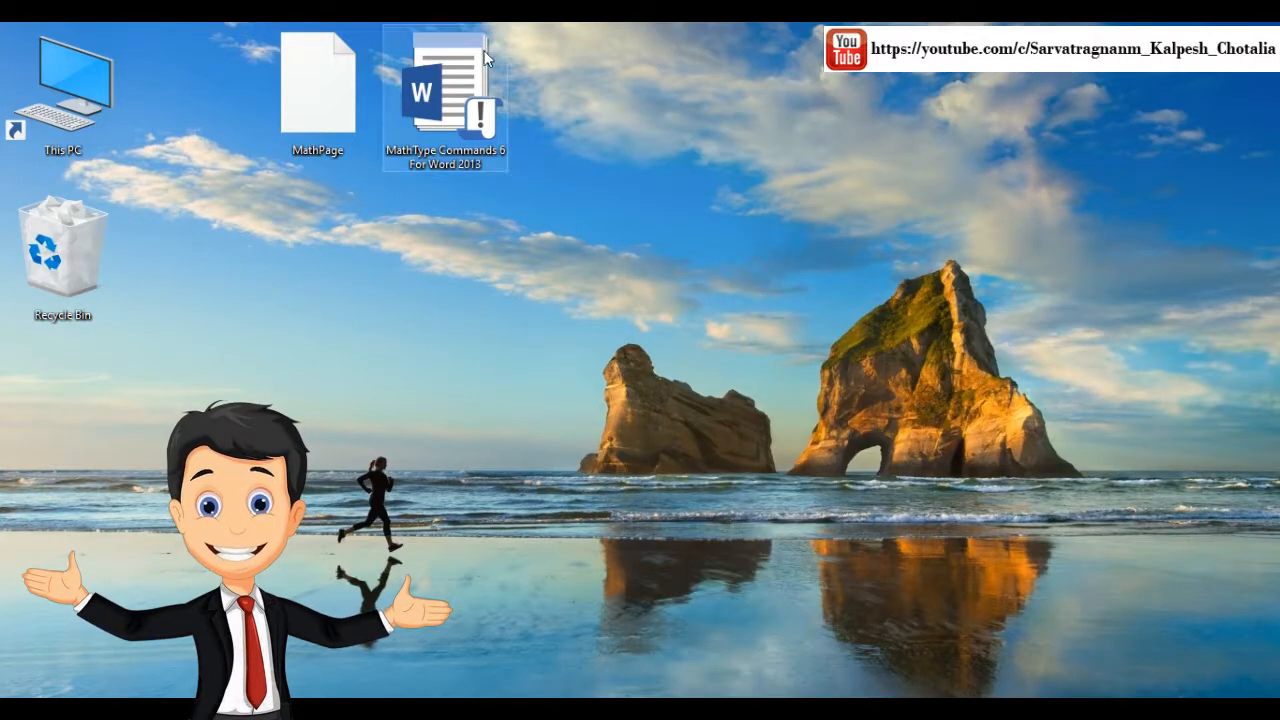
# Step: Open the folder C:\Program Files (x86)\Microsoft Office\root\Office16\STARTUP
pyautogui.doubleClick(90, 85)
pyautogui.click(497, 385)
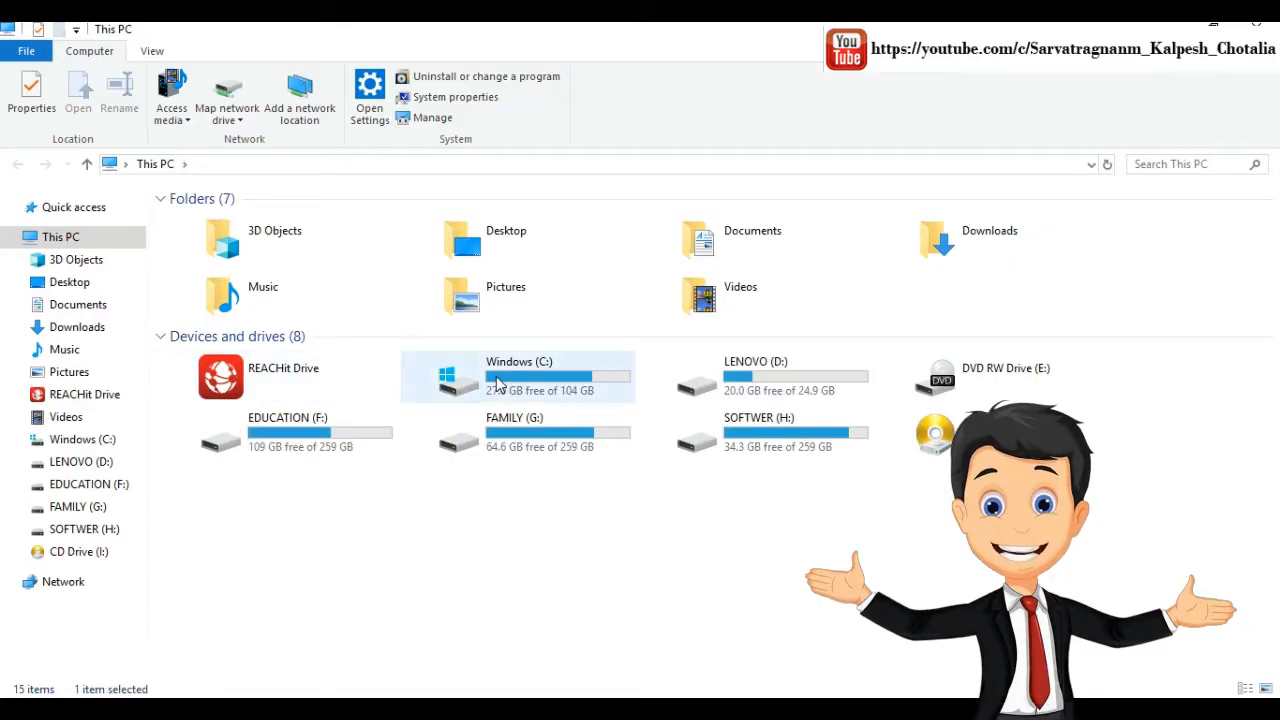
pyautogui.doubleClick(497, 385)
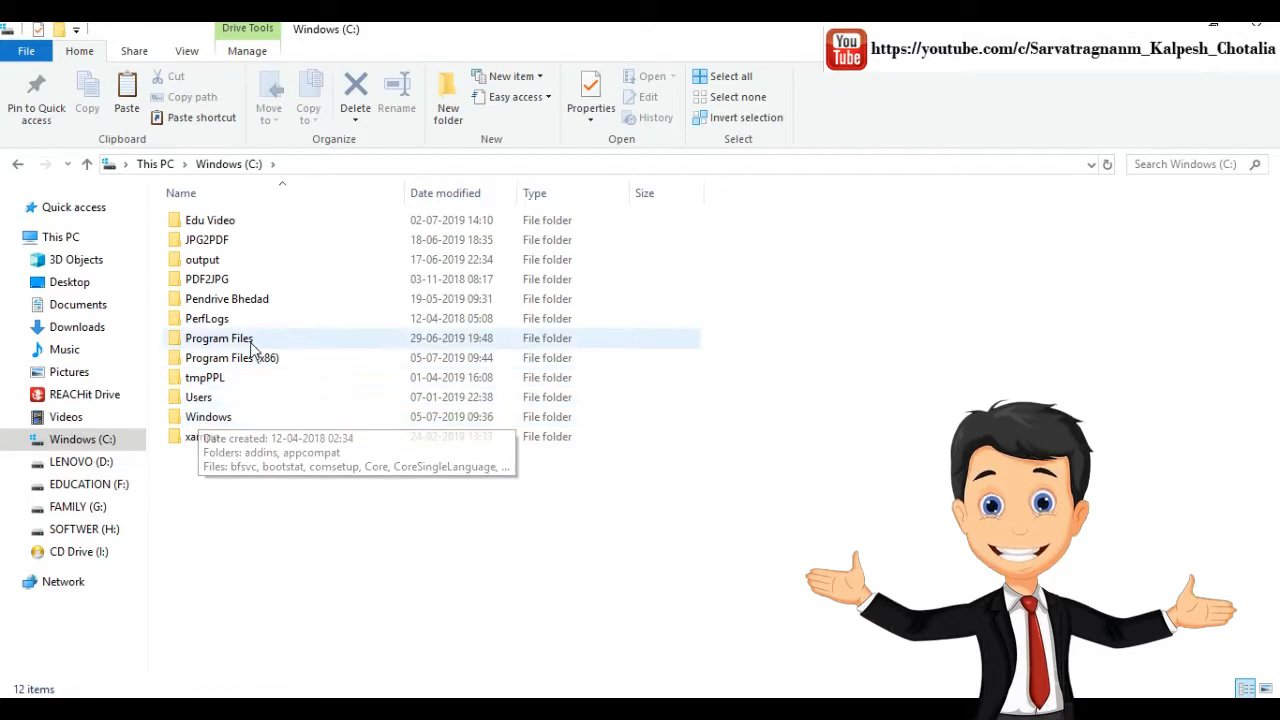
pyautogui.doubleClick(252, 364)
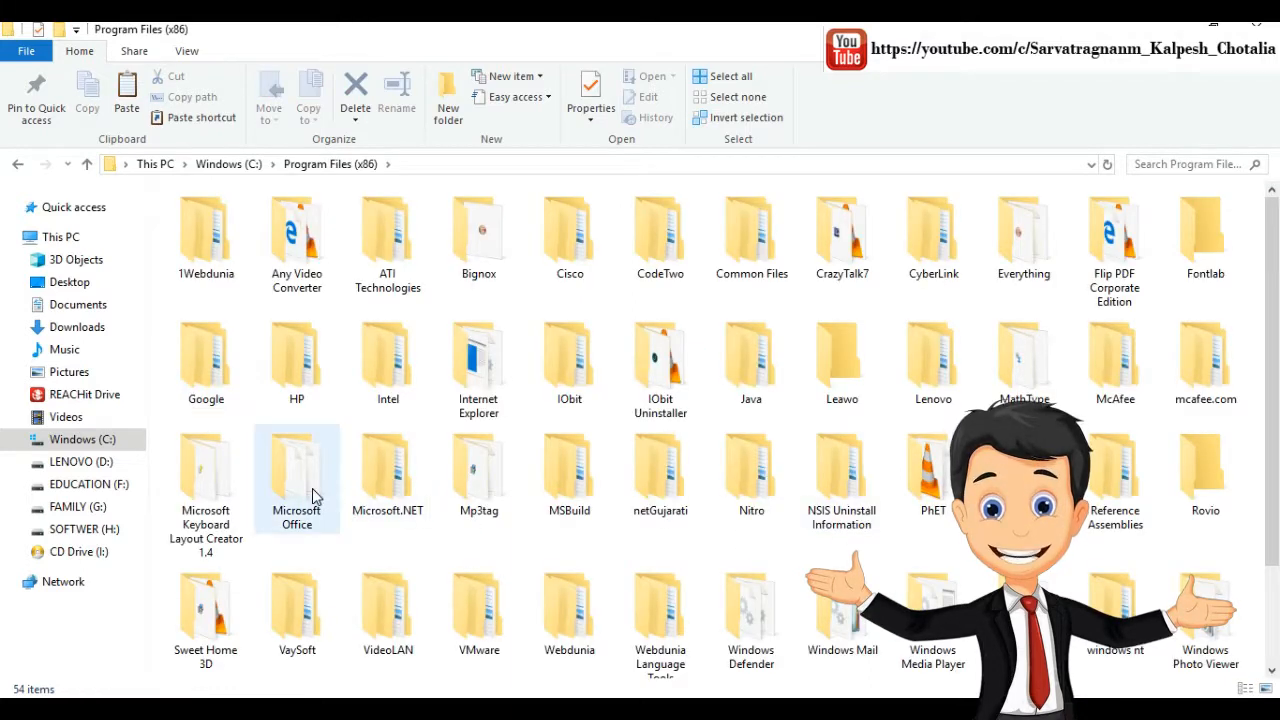
pyautogui.doubleClick(313, 497)
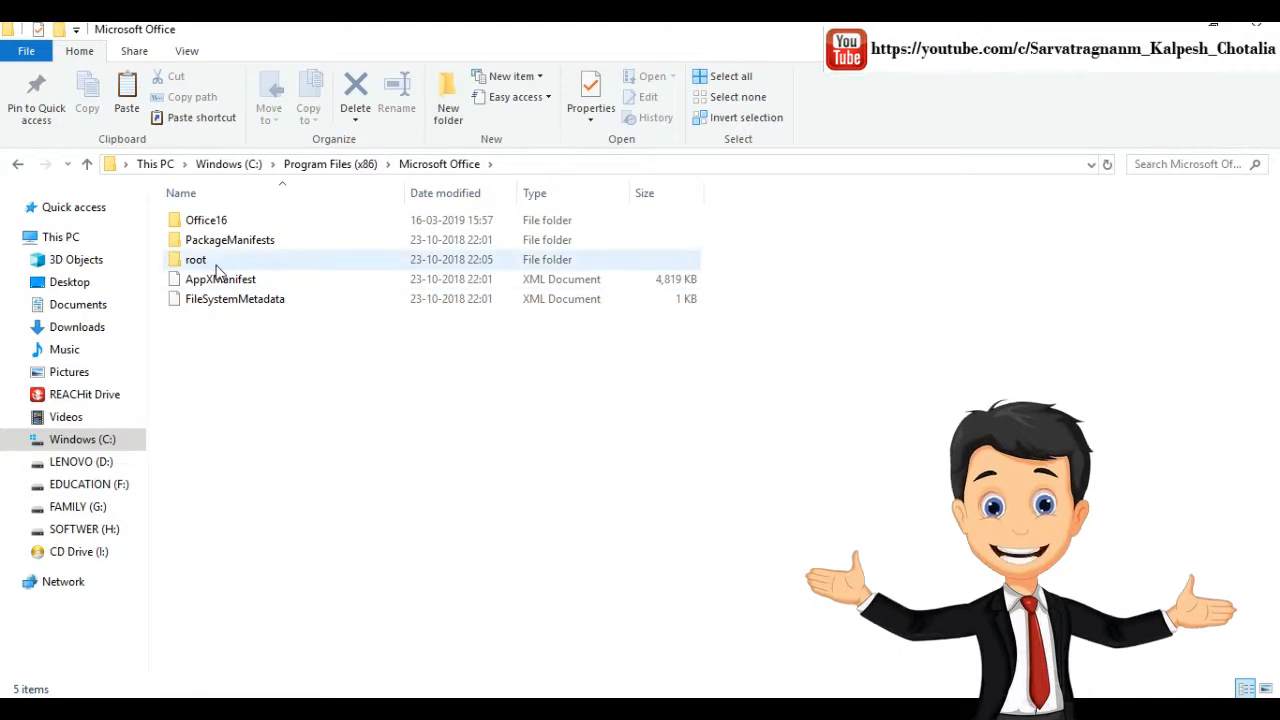
pyautogui.doubleClick(214, 262)
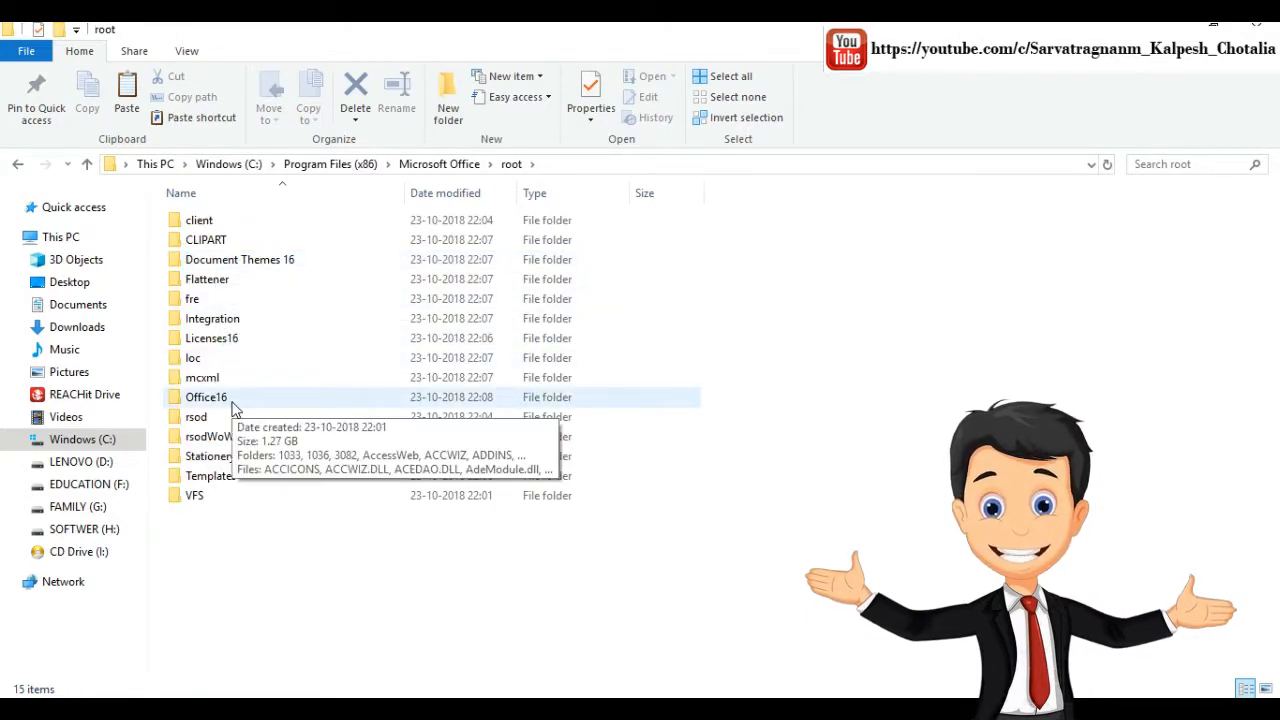
pyautogui.doubleClick(212, 397)
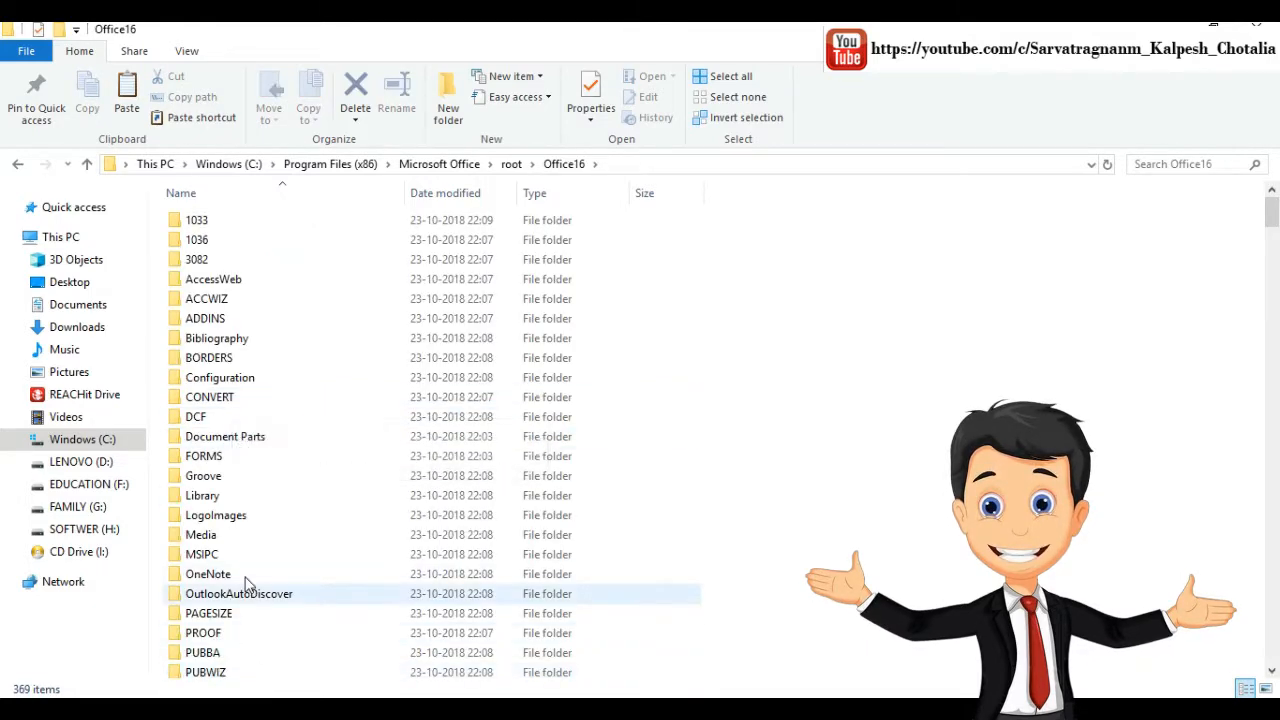
pyautogui.scroll(-8, 250, 577)
pyautogui.scroll(2, 251, 306)
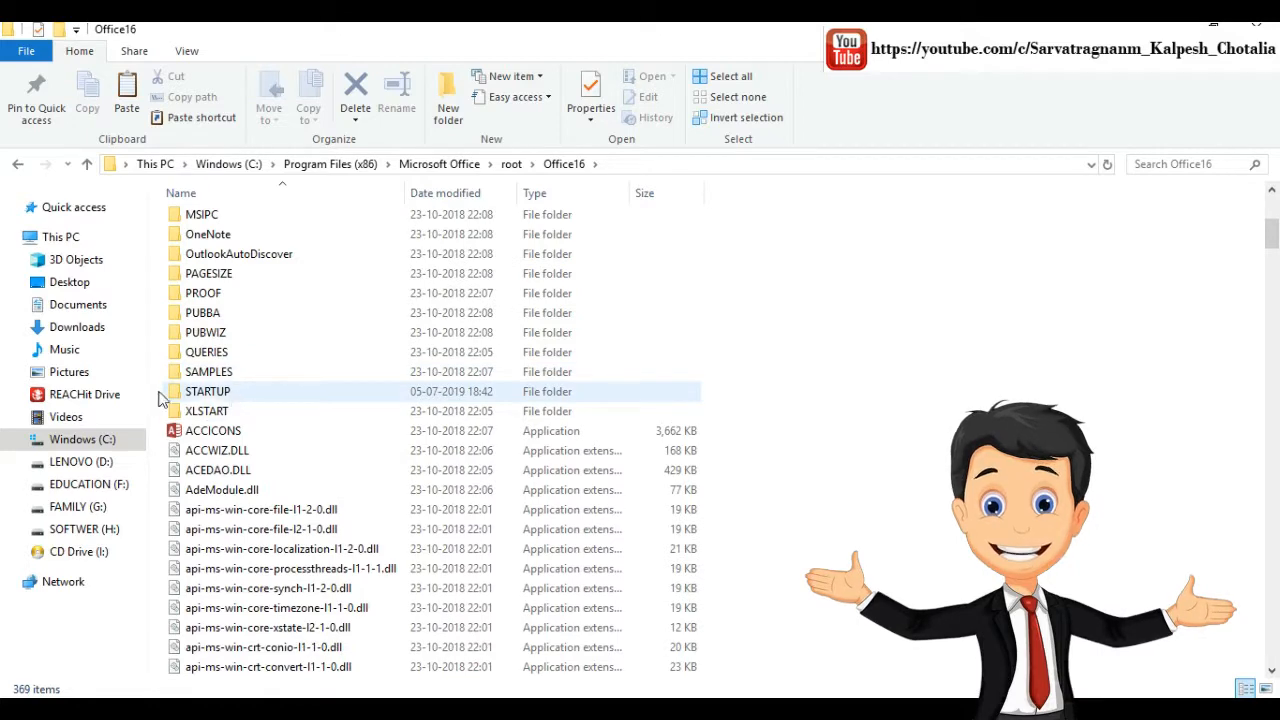
pyautogui.click(231, 391)
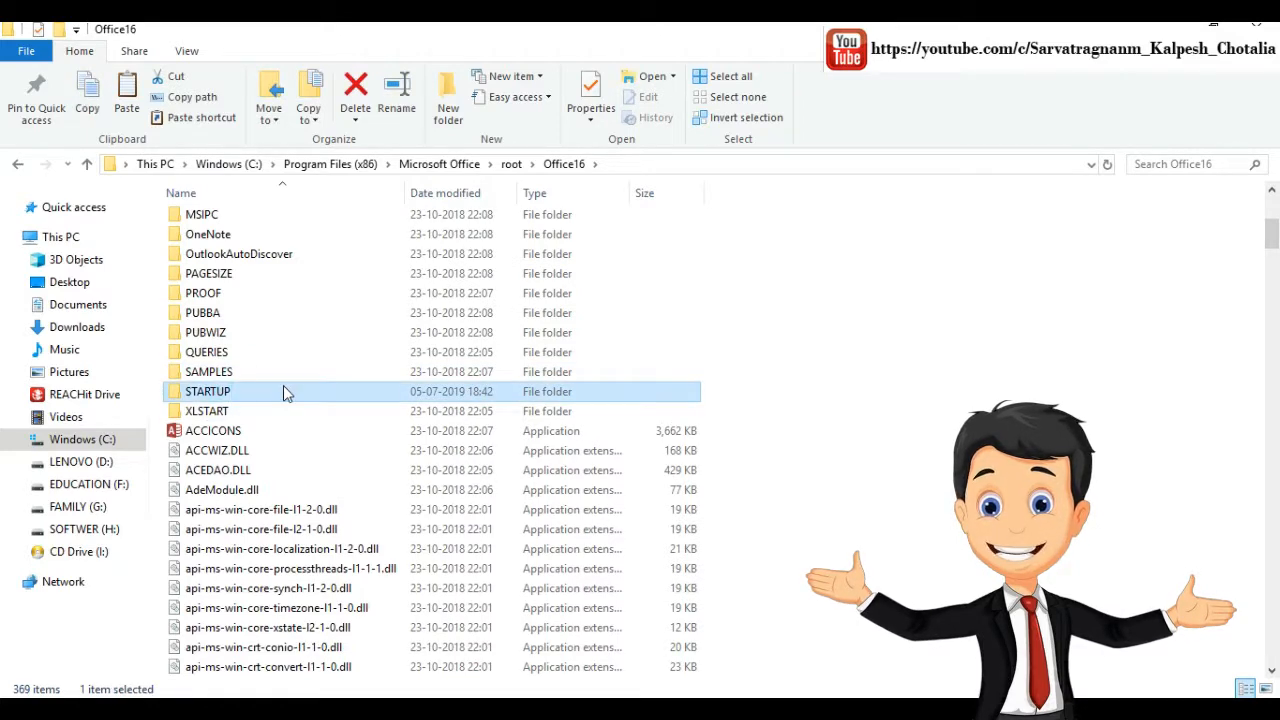
pyautogui.doubleClick(284, 393)
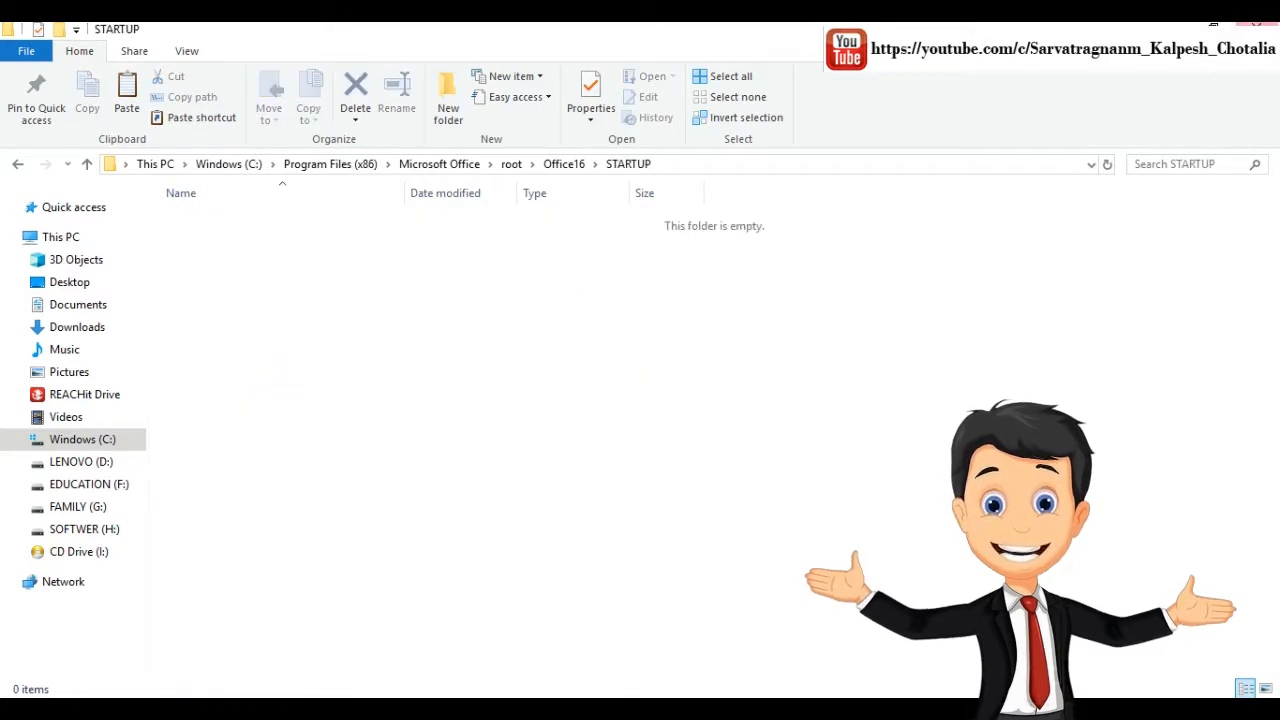
# Step: Move MathPage and MathType Commands 6 For Word 2013 from the desktop into the STARTUP folder, granting administrator permission for all items
pyautogui.click(1215, 24)
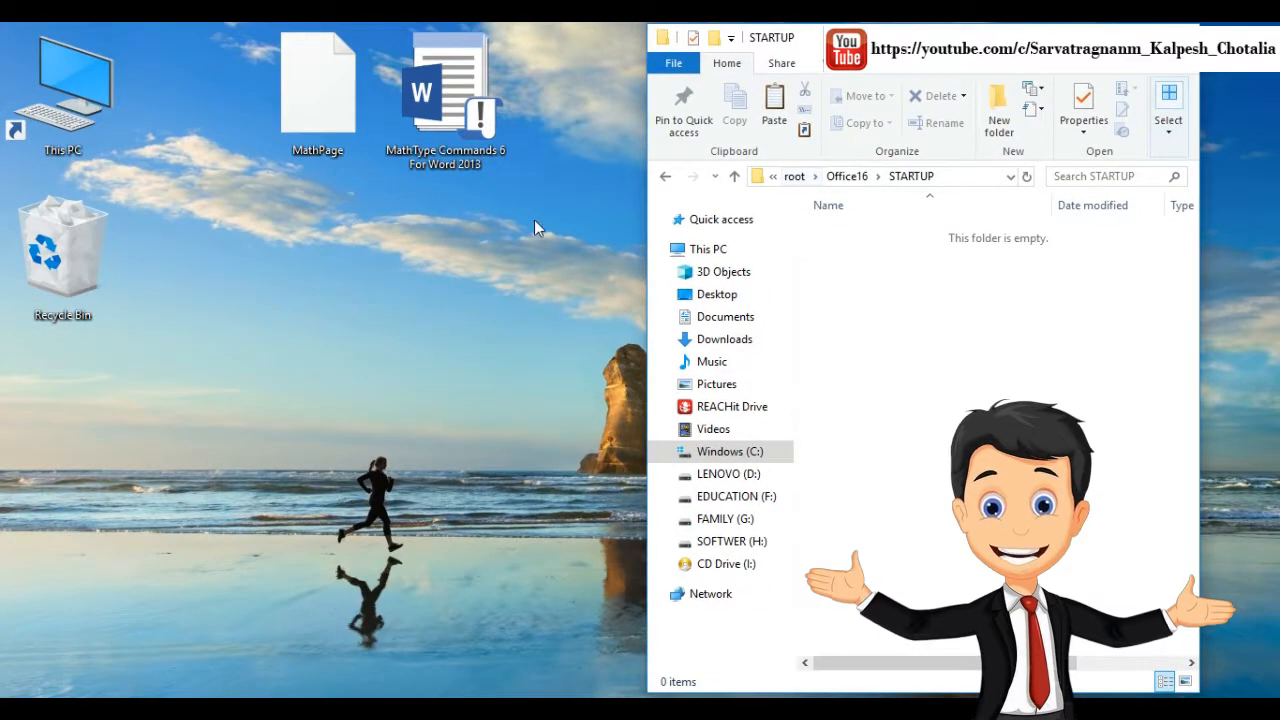
pyautogui.moveTo(540, 229); pyautogui.dragTo(256, 24)
pyautogui.rightClick(321, 100)
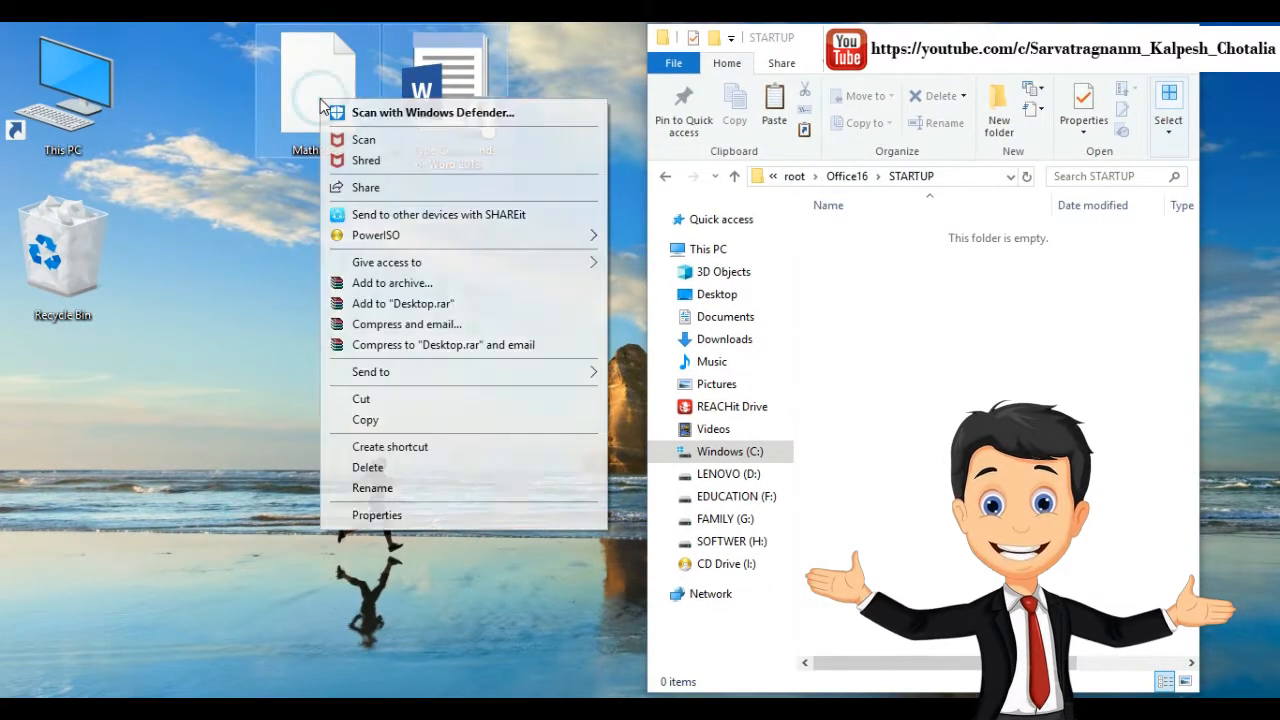
pyautogui.click(387, 402)
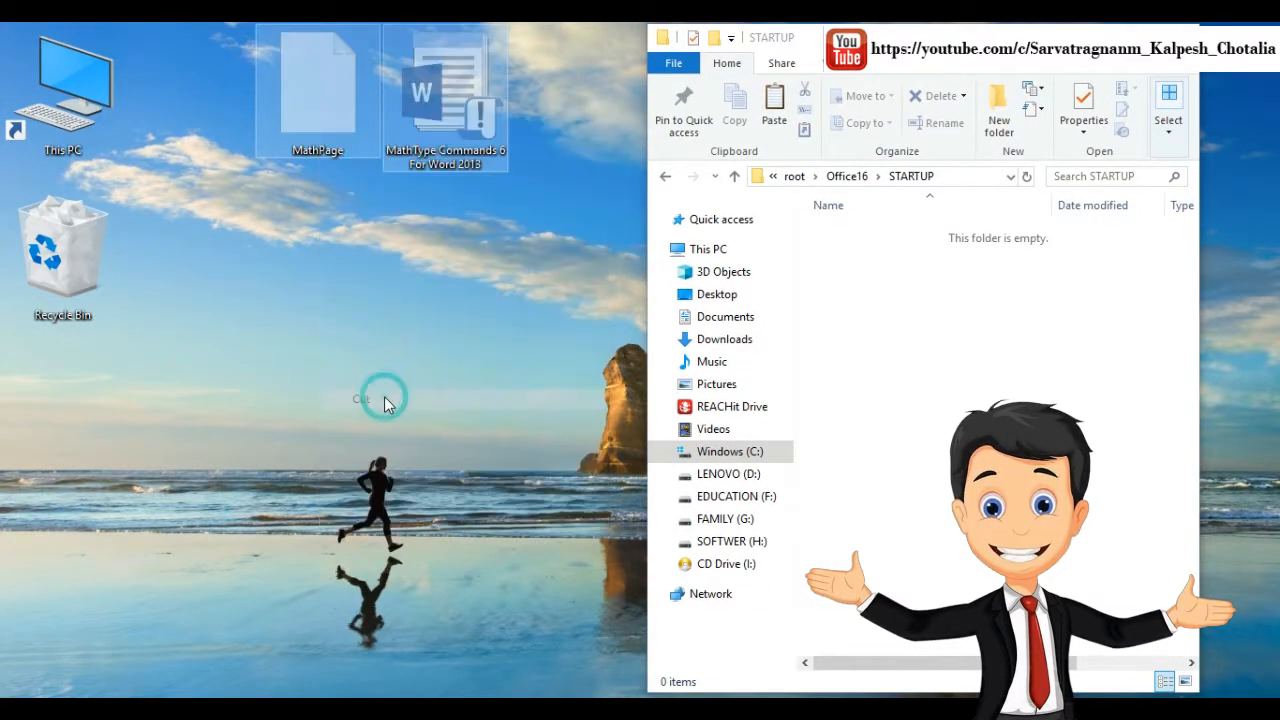
pyautogui.rightClick(985, 325)
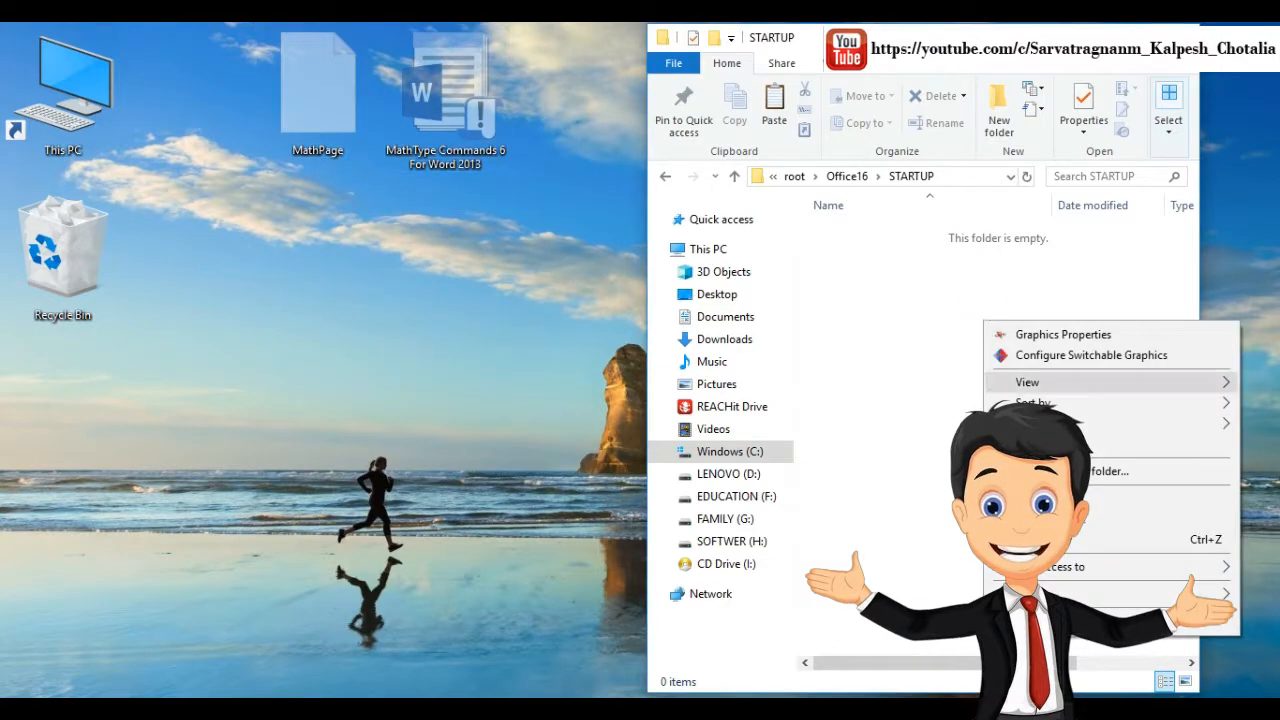
pyautogui.click(1170, 497)
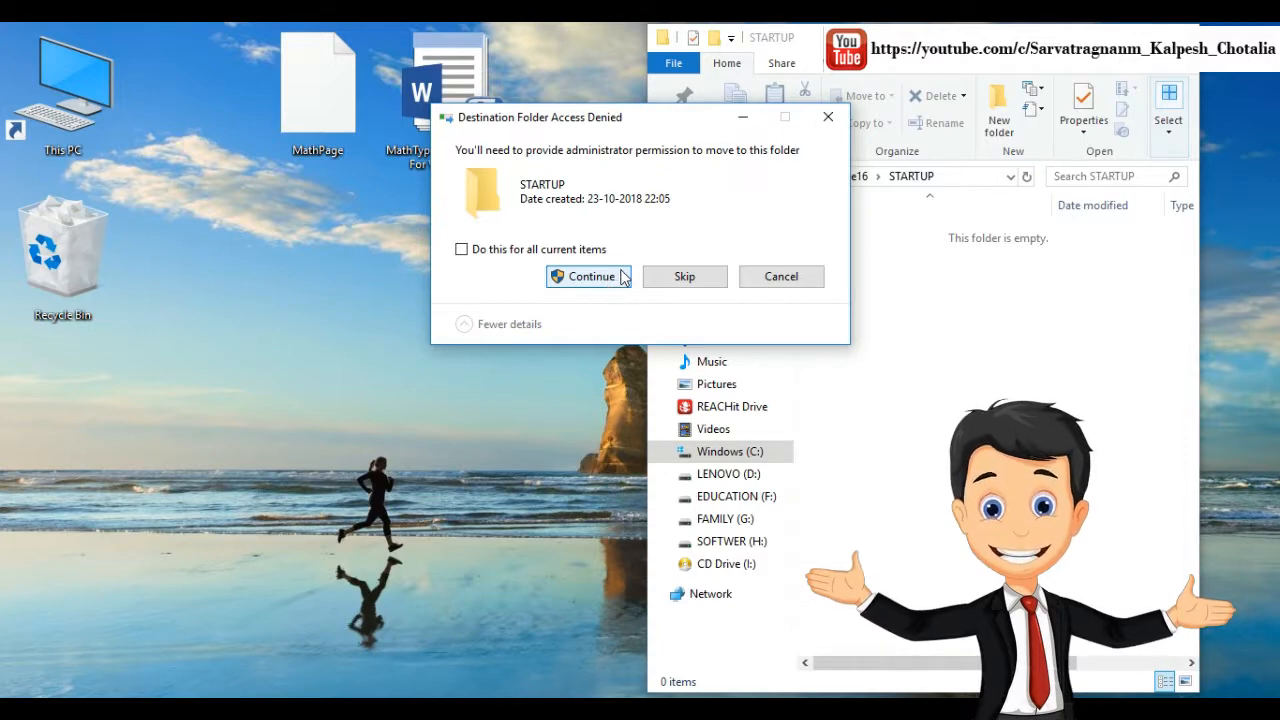
pyautogui.click(590, 276)
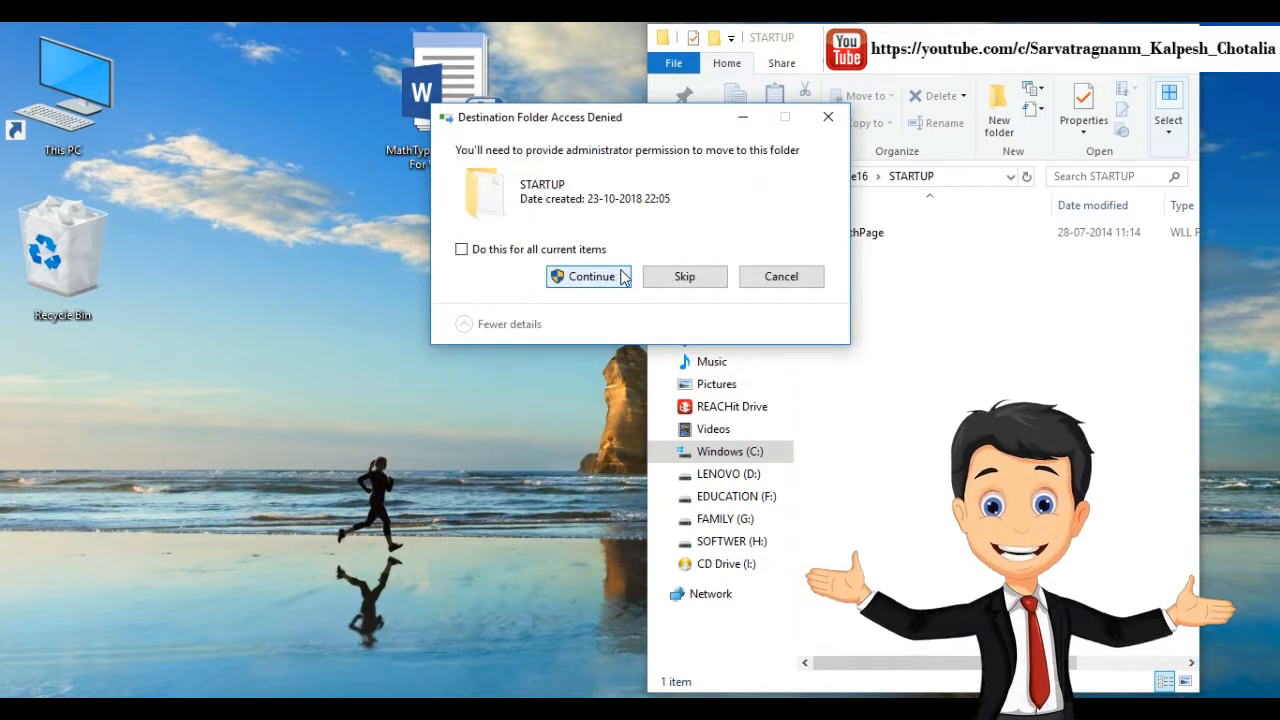
pyautogui.click(479, 255)
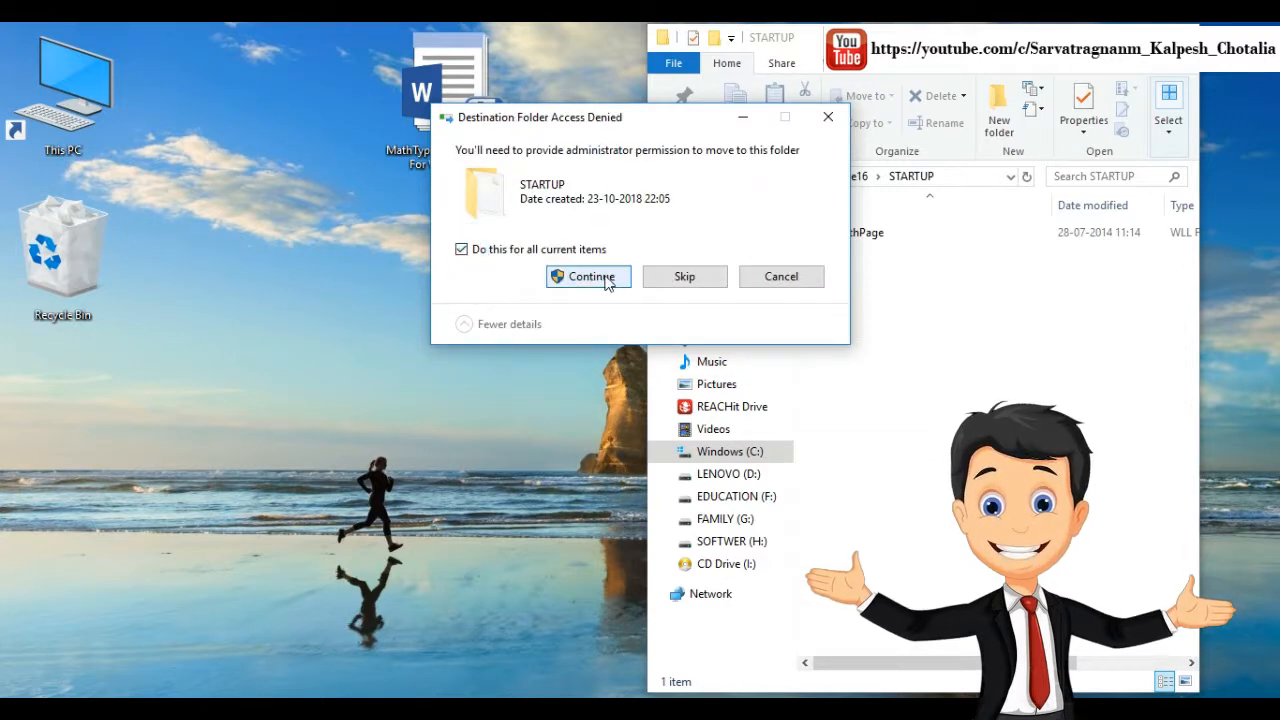
pyautogui.click(623, 281)
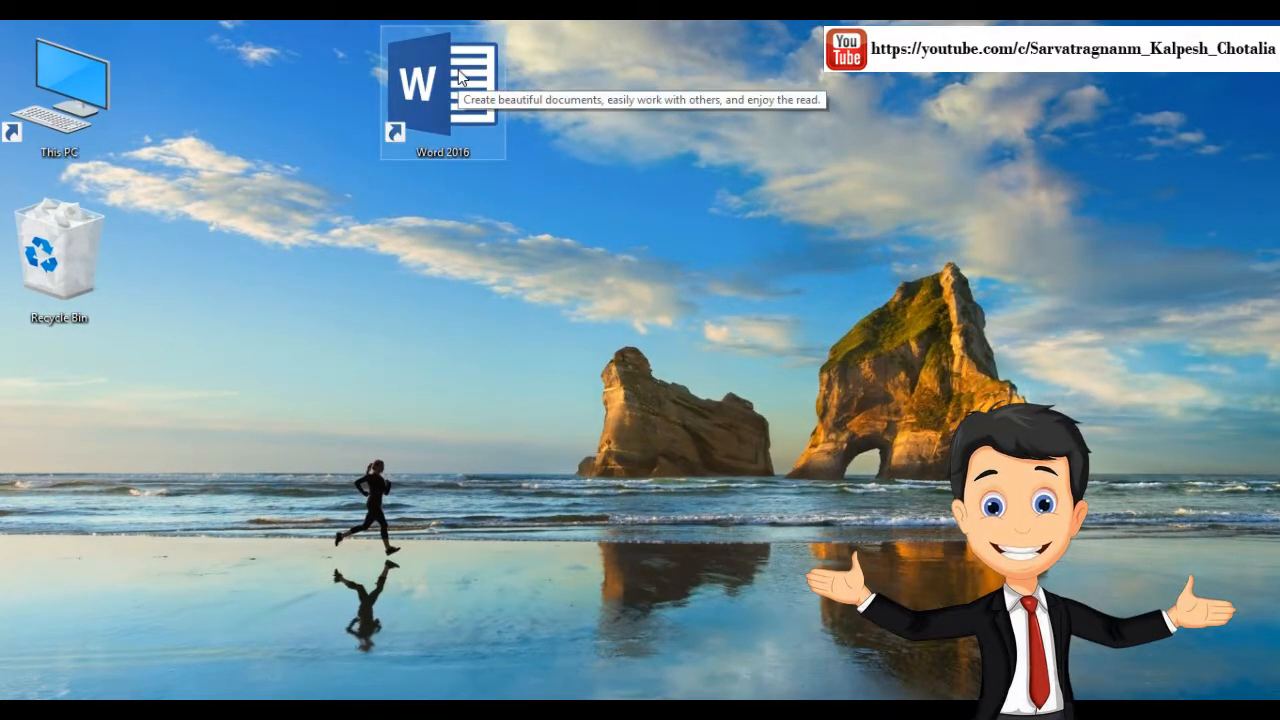
# Step: Start Word 2016 from its desktop shortcut and open a blank document
pyautogui.doubleClick(458, 72)
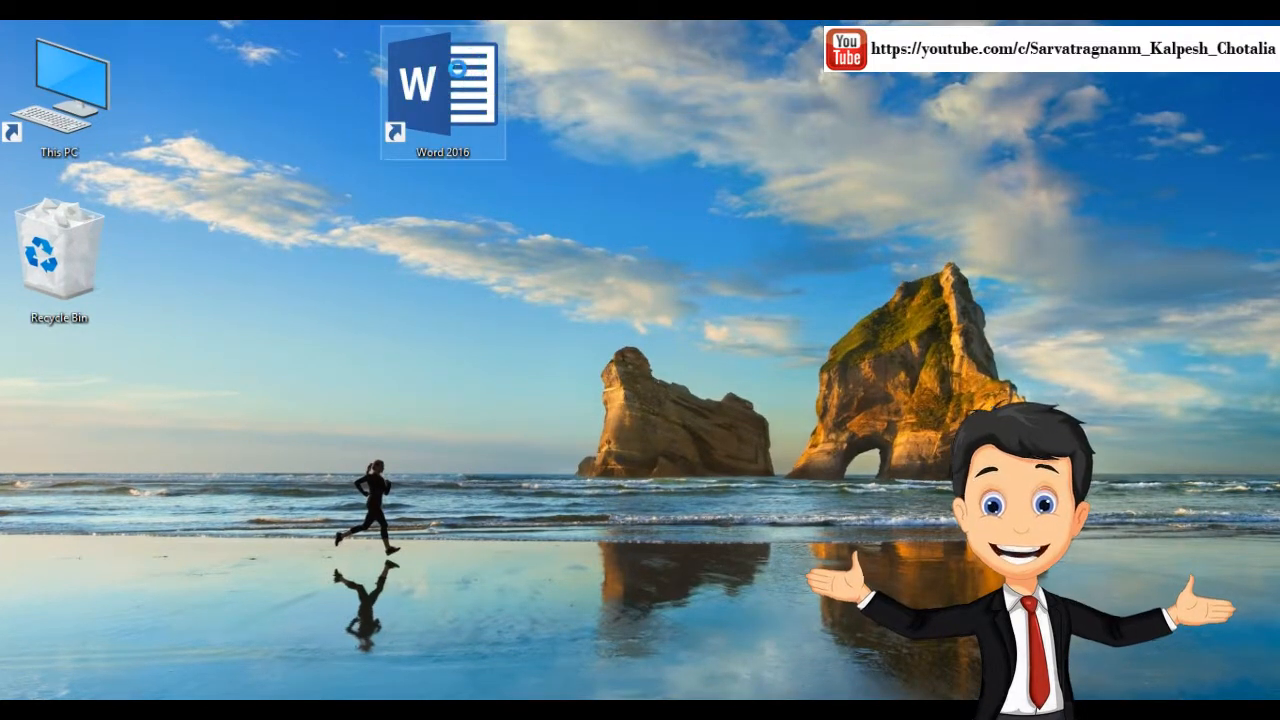
pyautogui.rightClick(458, 72)
pyautogui.click(495, 84)
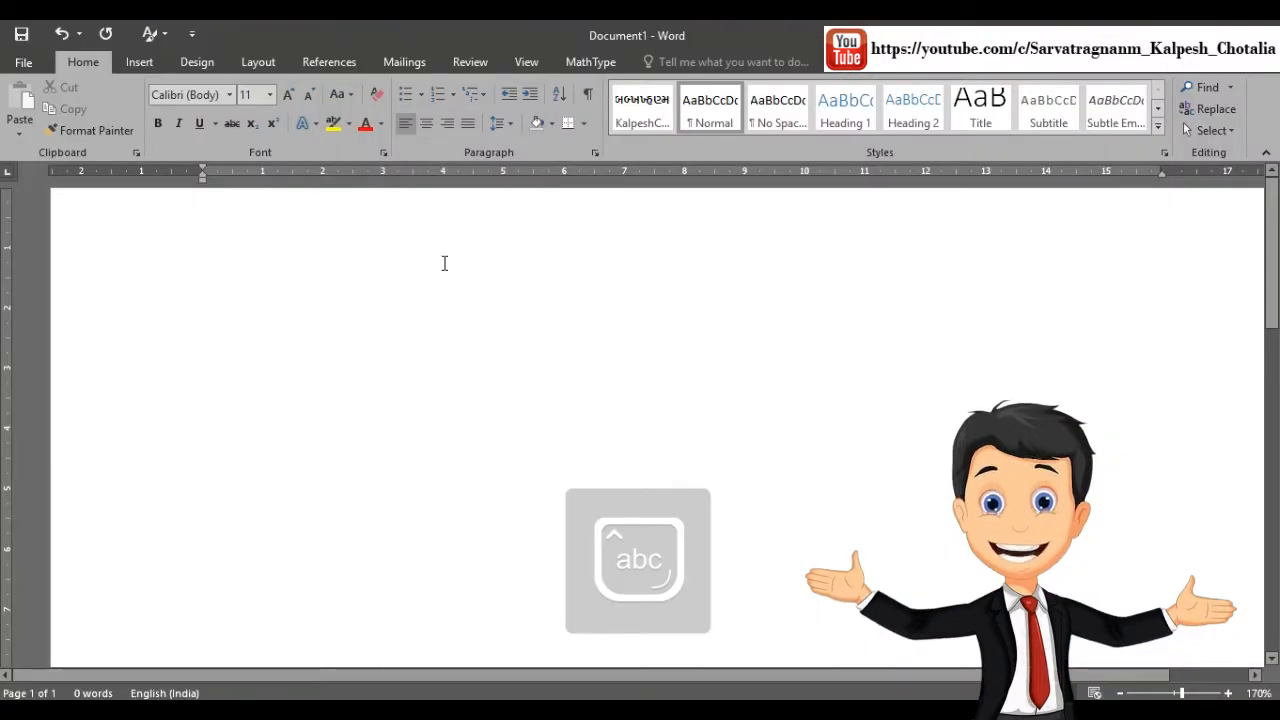
# Step: Start a new inline MathType equation in the blank document and maximize the equation editor
pyautogui.click(592, 62)
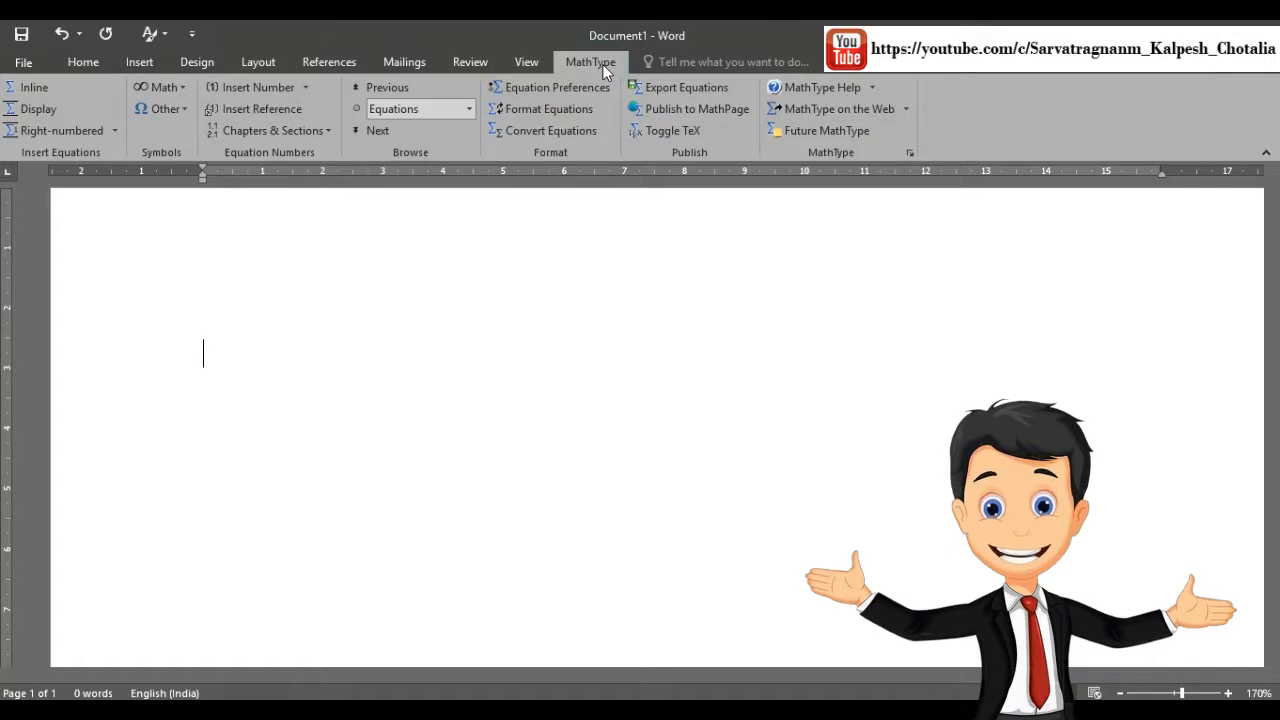
pyautogui.click(49, 87)
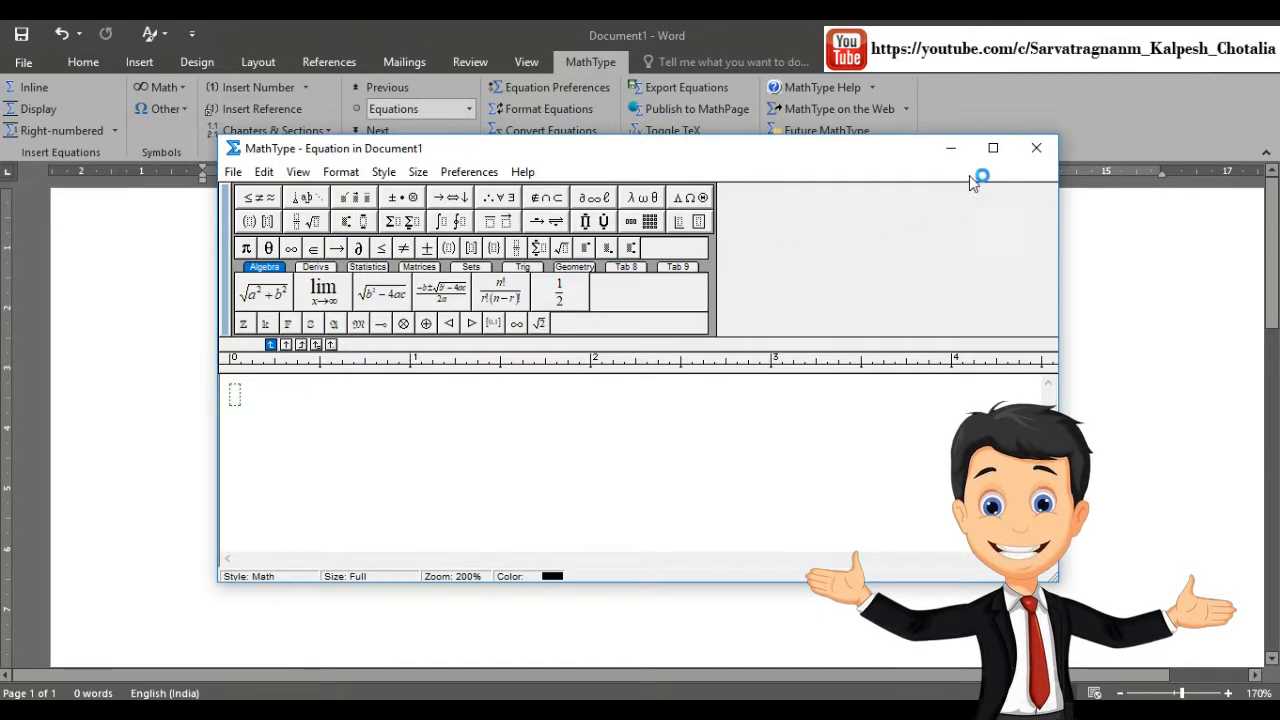
pyautogui.click(993, 149)
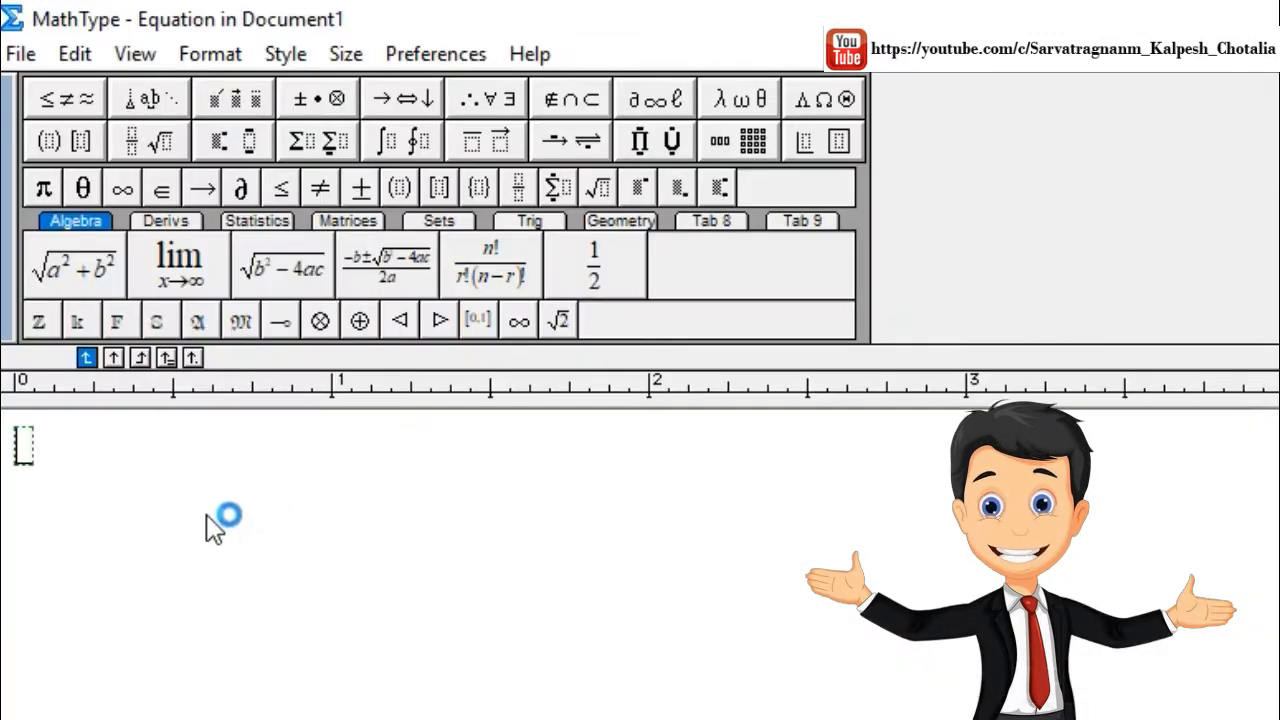
# Step: Enter the fraction 2/4 in the equation, followed by an equals sign
pyautogui.click(519, 188)
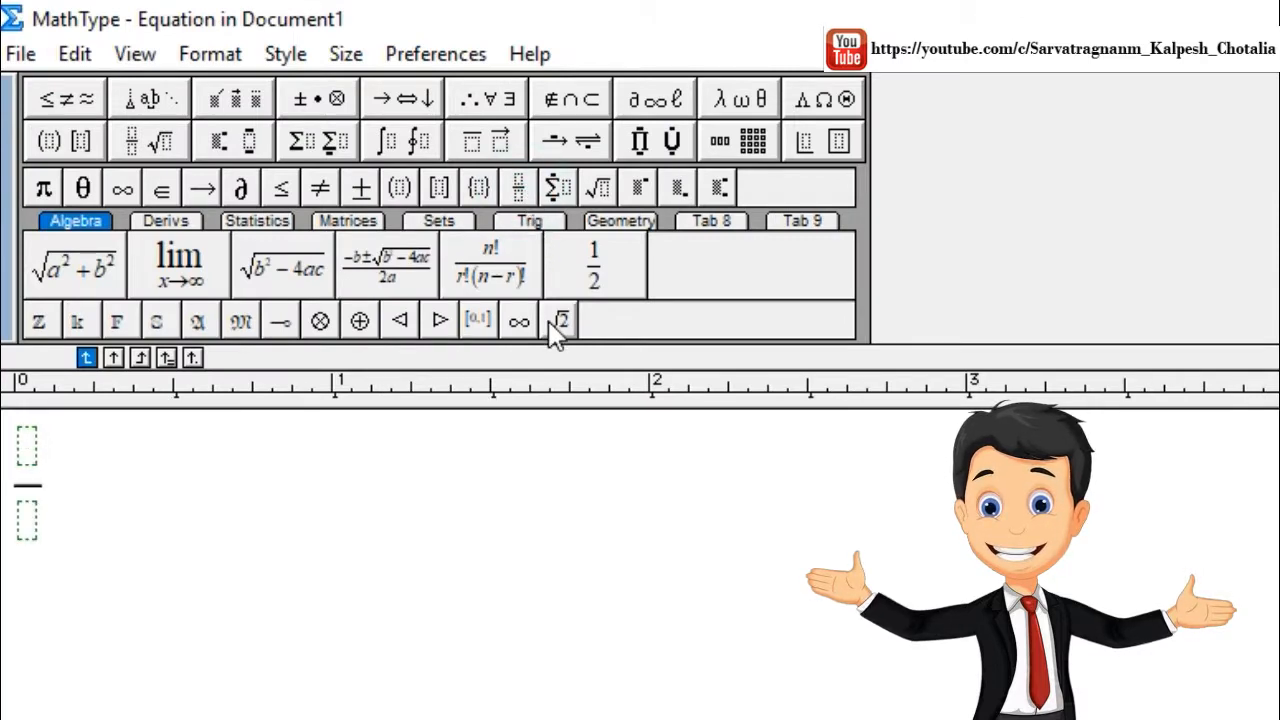
pyautogui.write('2')
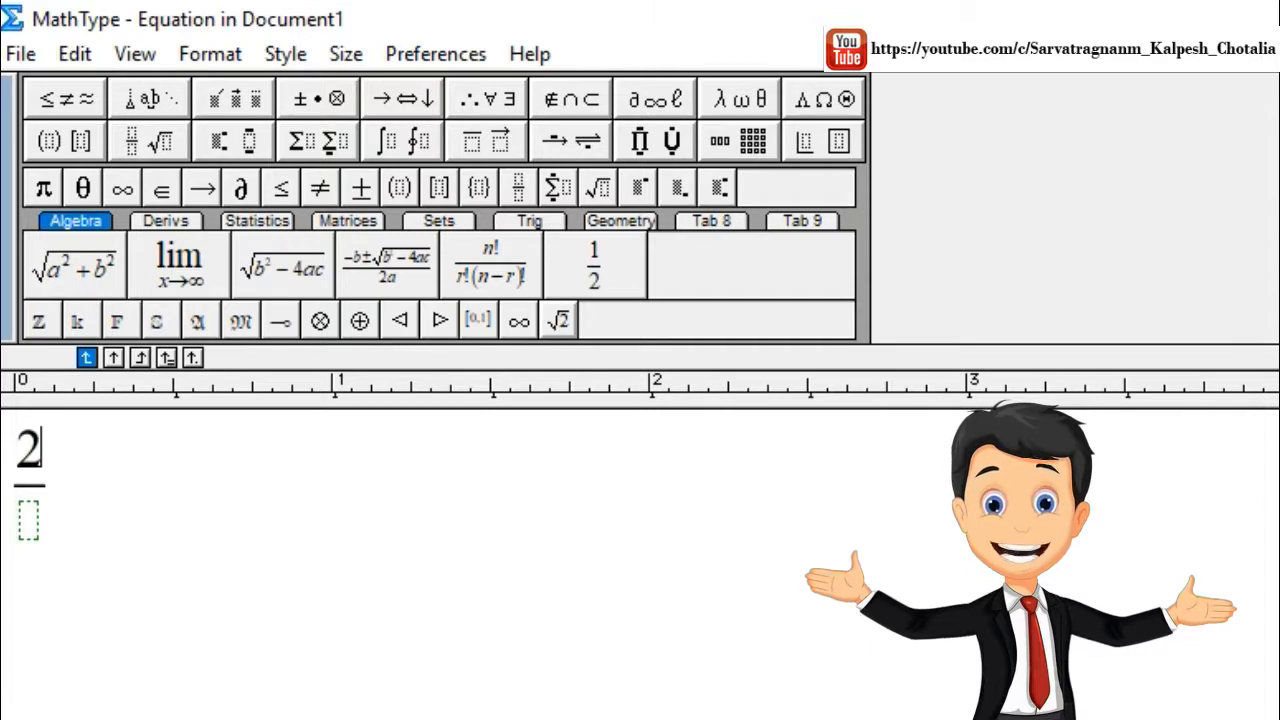
pyautogui.press('Tab')
pyautogui.write('4')
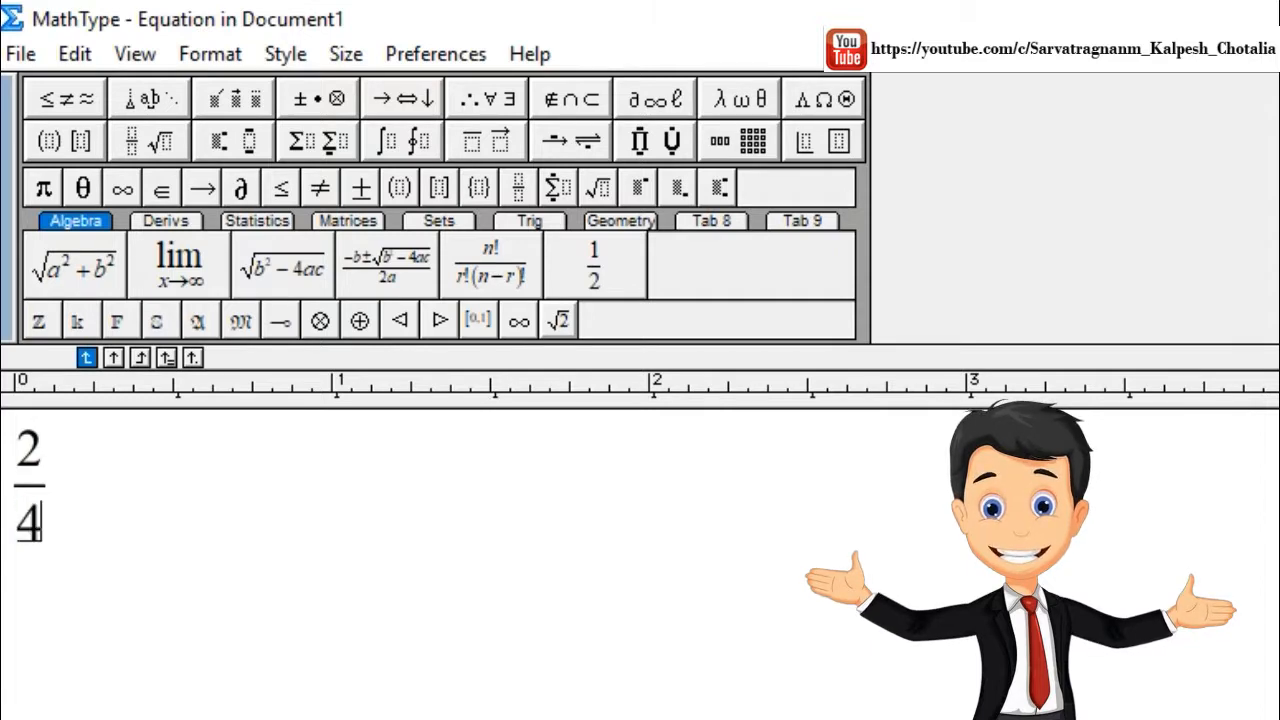
pyautogui.press('Tab')
pyautogui.write('=')
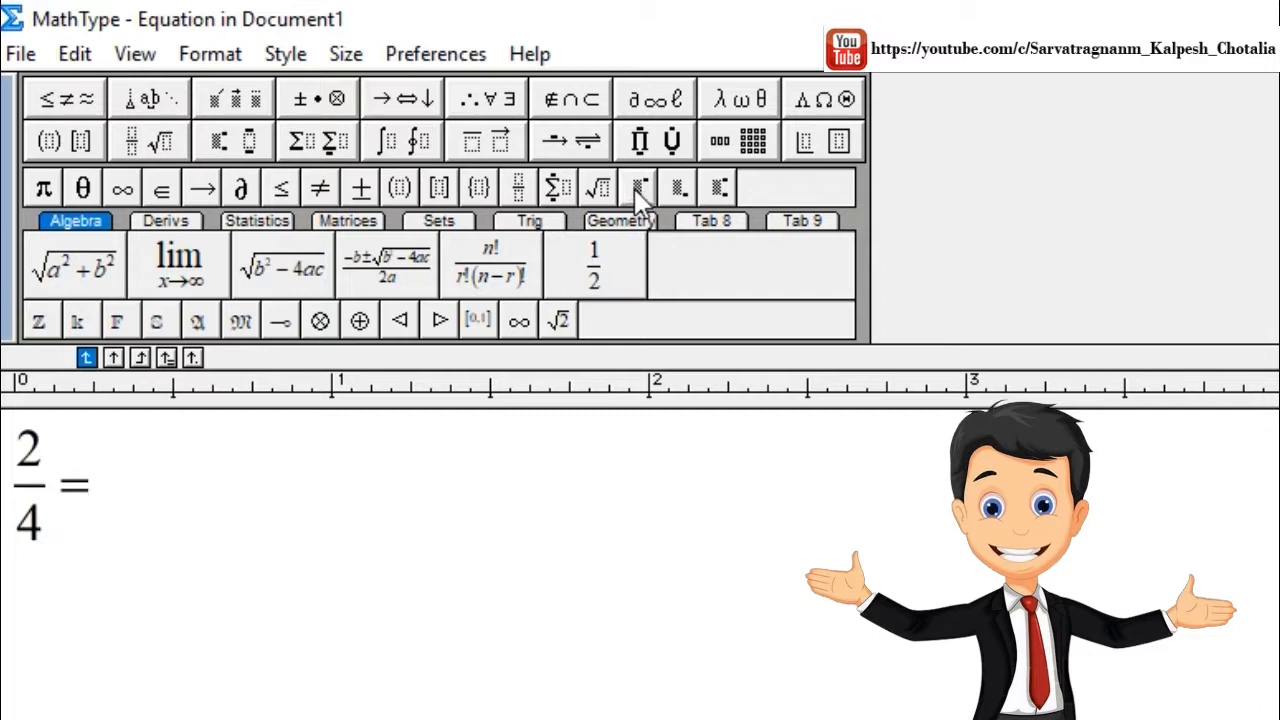
# Step: Complete the equation with the fraction 1/2 followed by = 0.5, and save it into the Word document
pyautogui.click(519, 187)
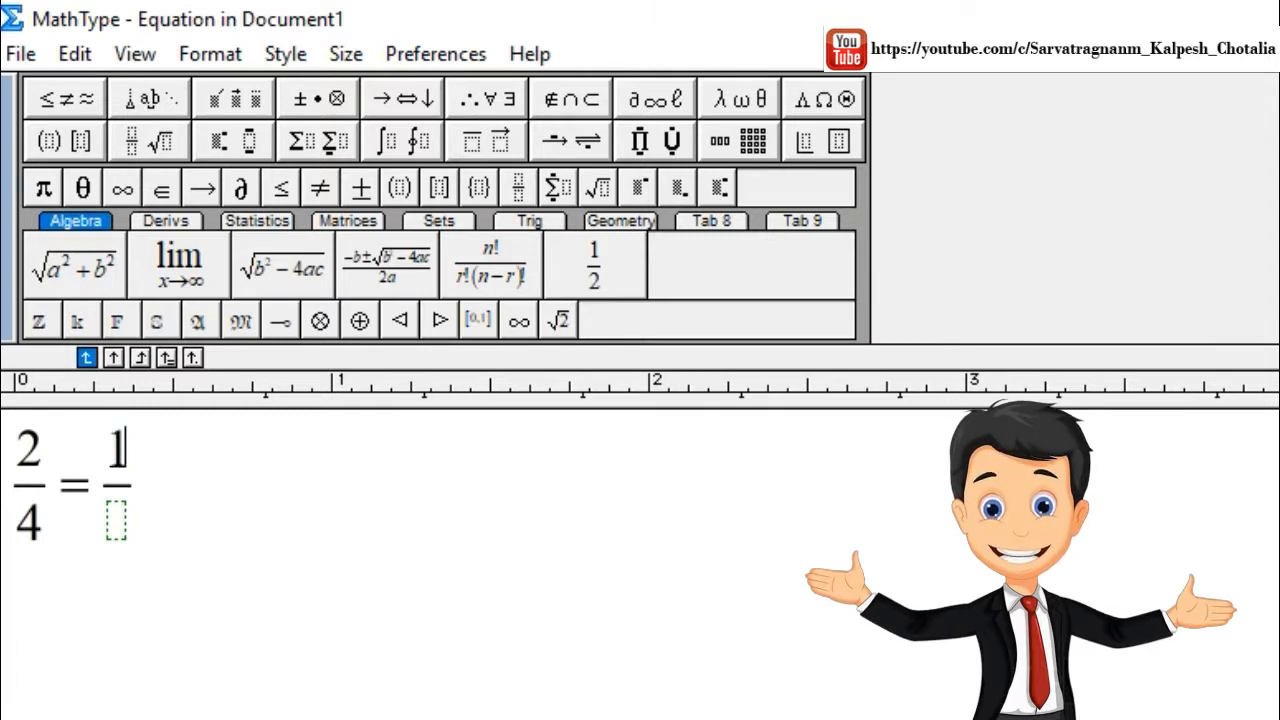
pyautogui.write('2')
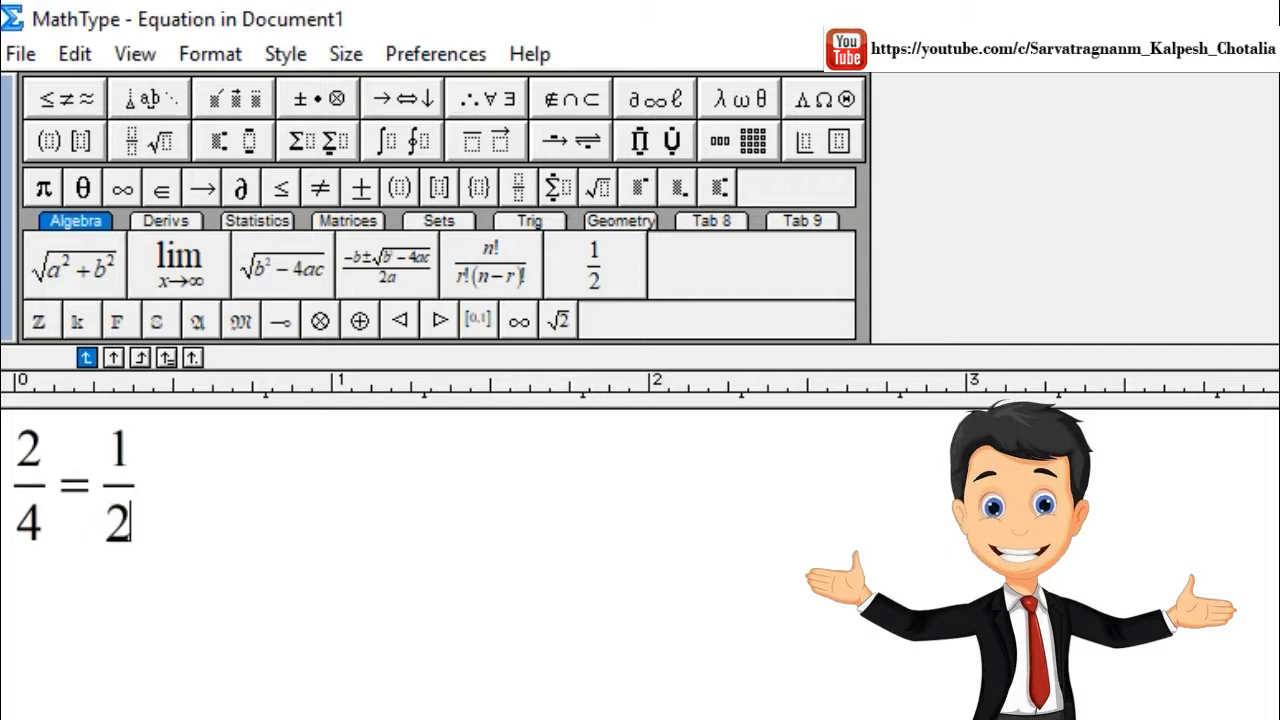
pyautogui.press('Tab')
pyautogui.write('=')
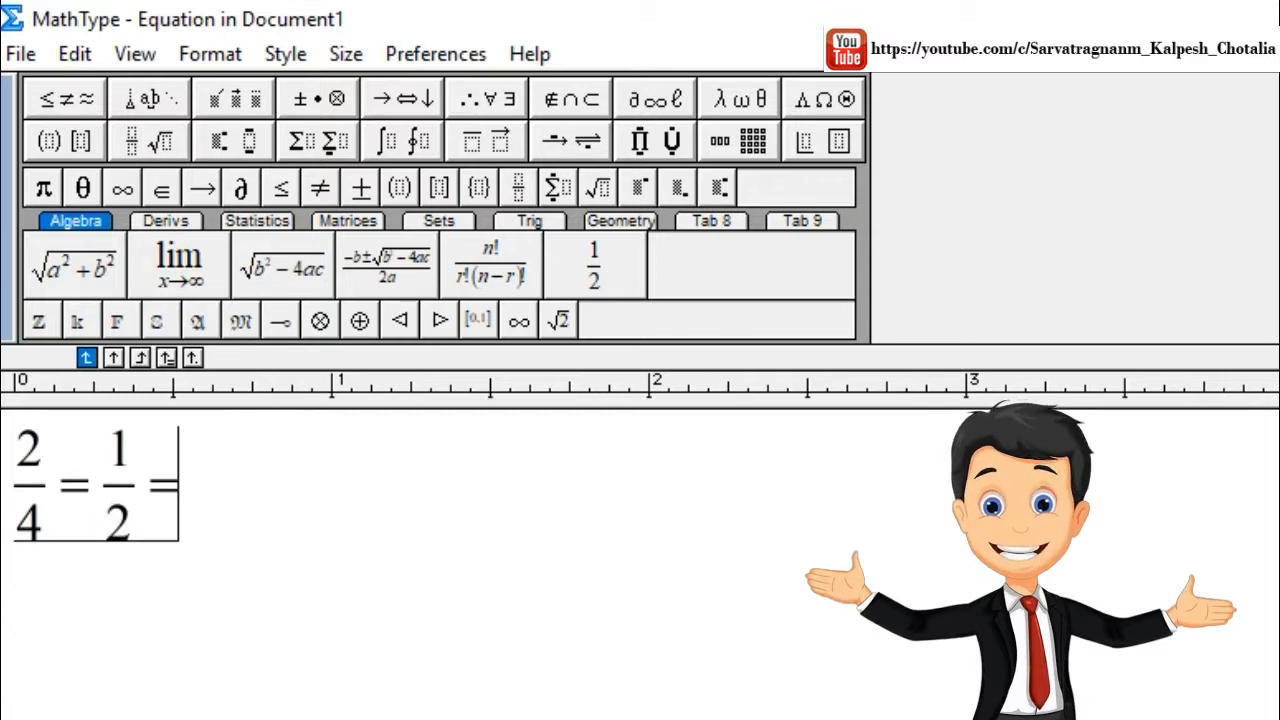
pyautogui.write('0.5')
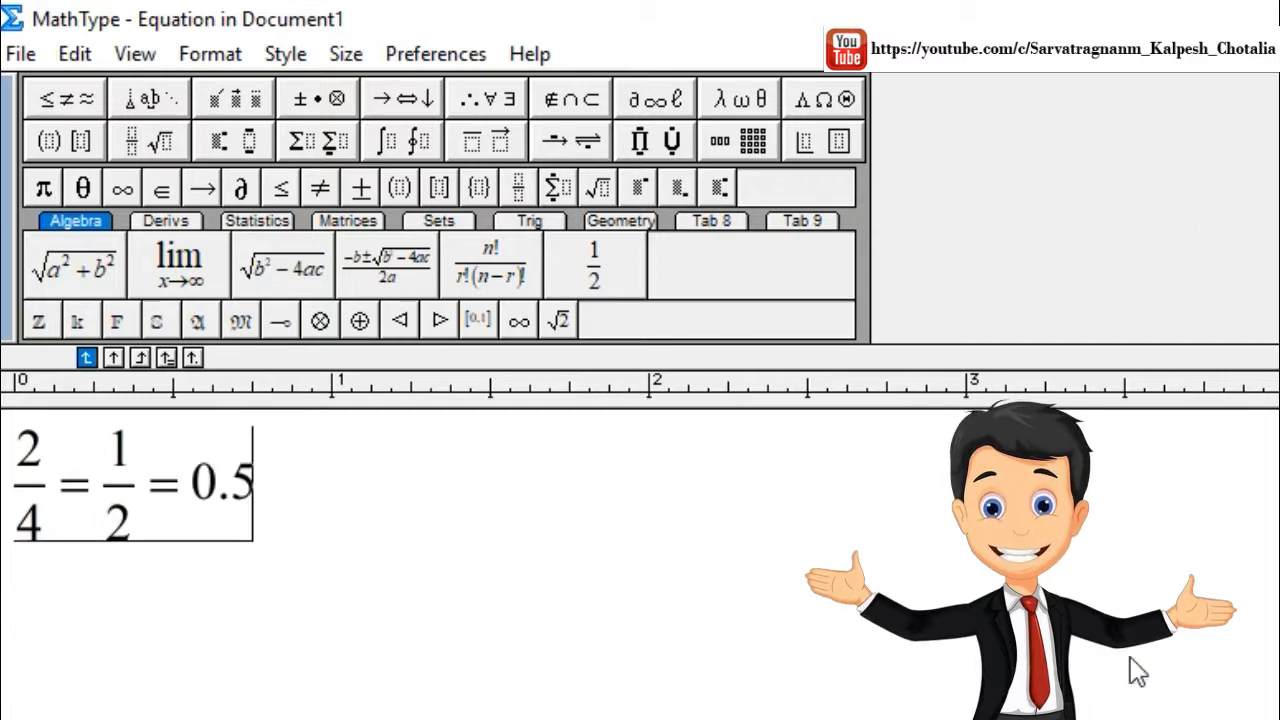
pyautogui.hotkey('ctrl', 's')
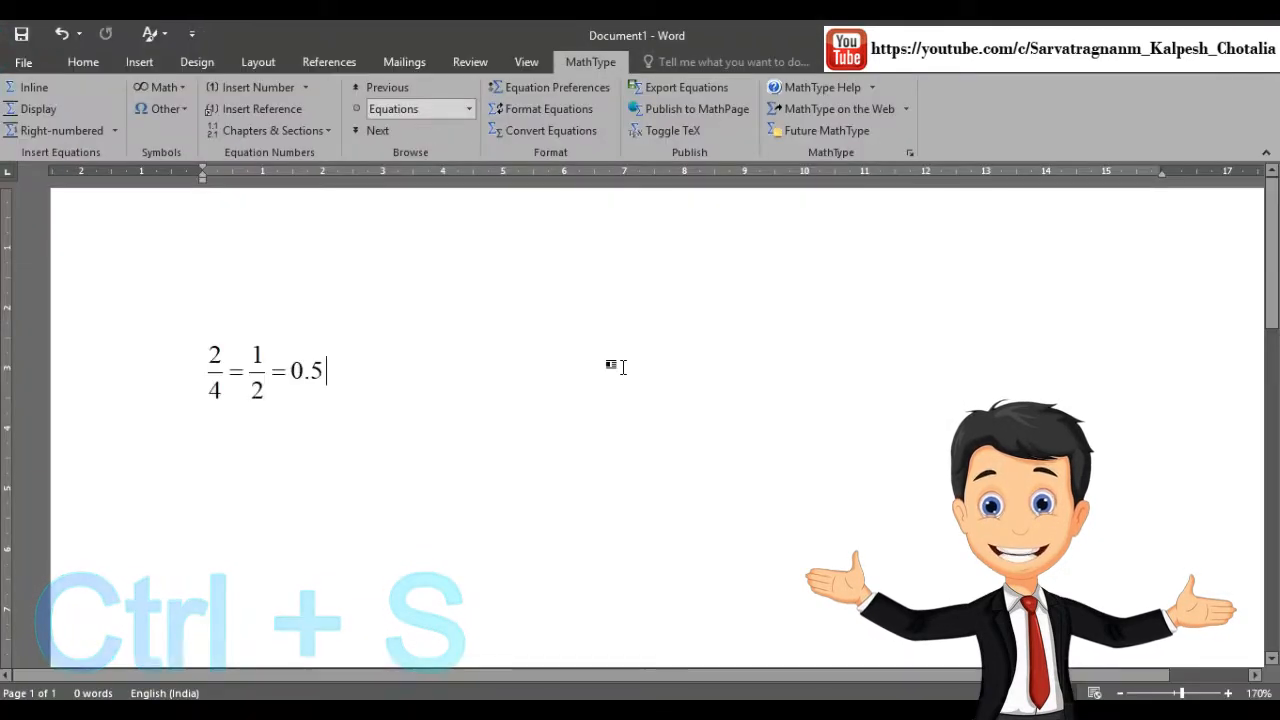
# Step: Add two new lines below the fraction equation and start another inline MathType equation there
pyautogui.click(309, 383)
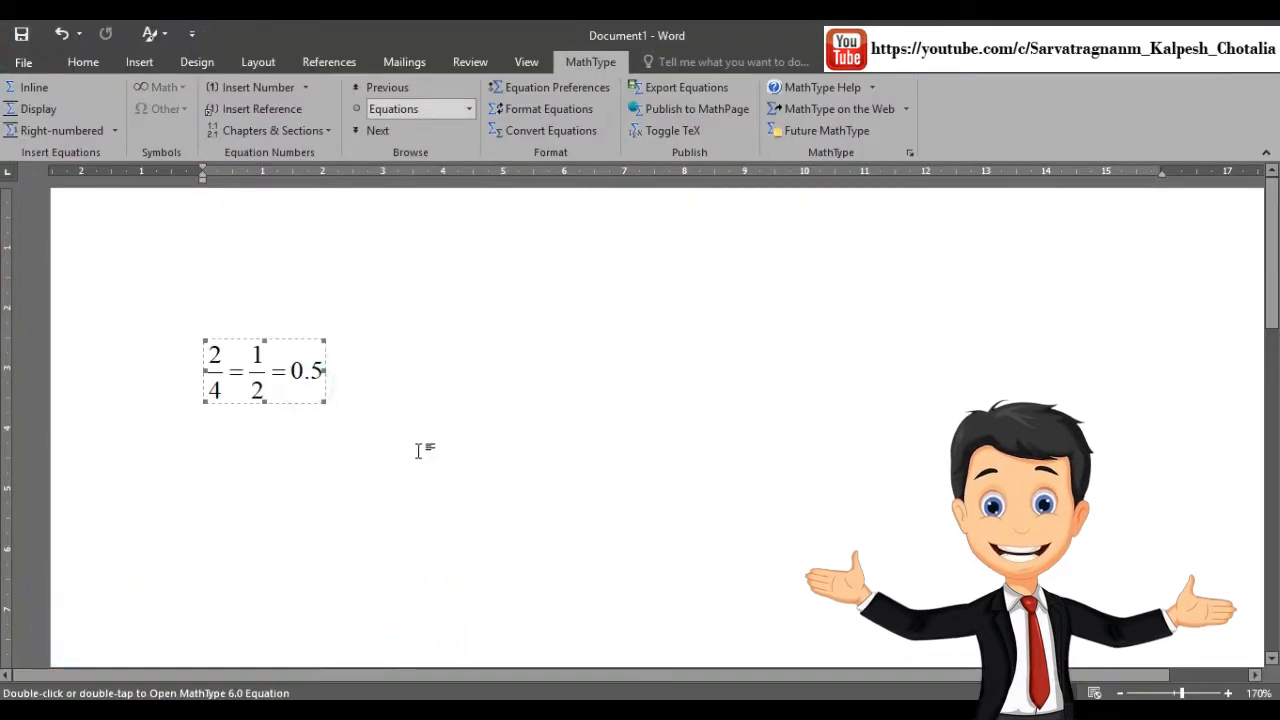
pyautogui.click(396, 460)
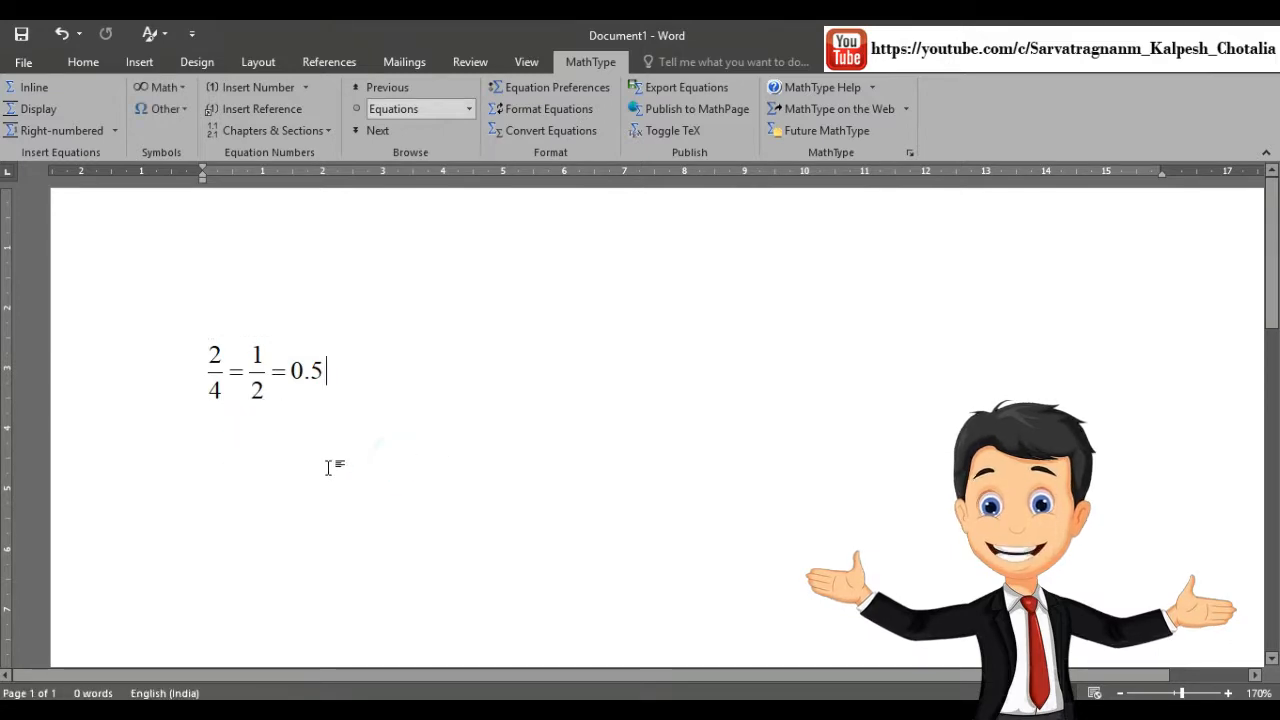
pyautogui.press('Return')
pyautogui.press('Return')
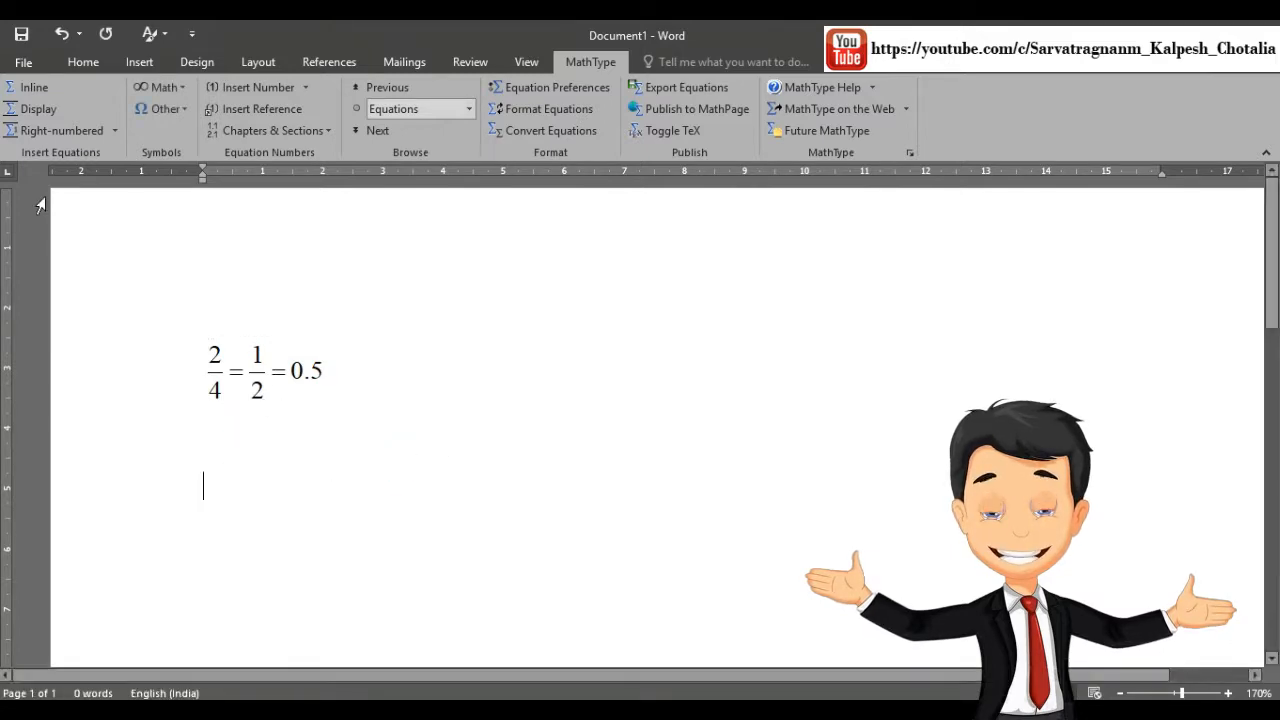
pyautogui.click(36, 88)
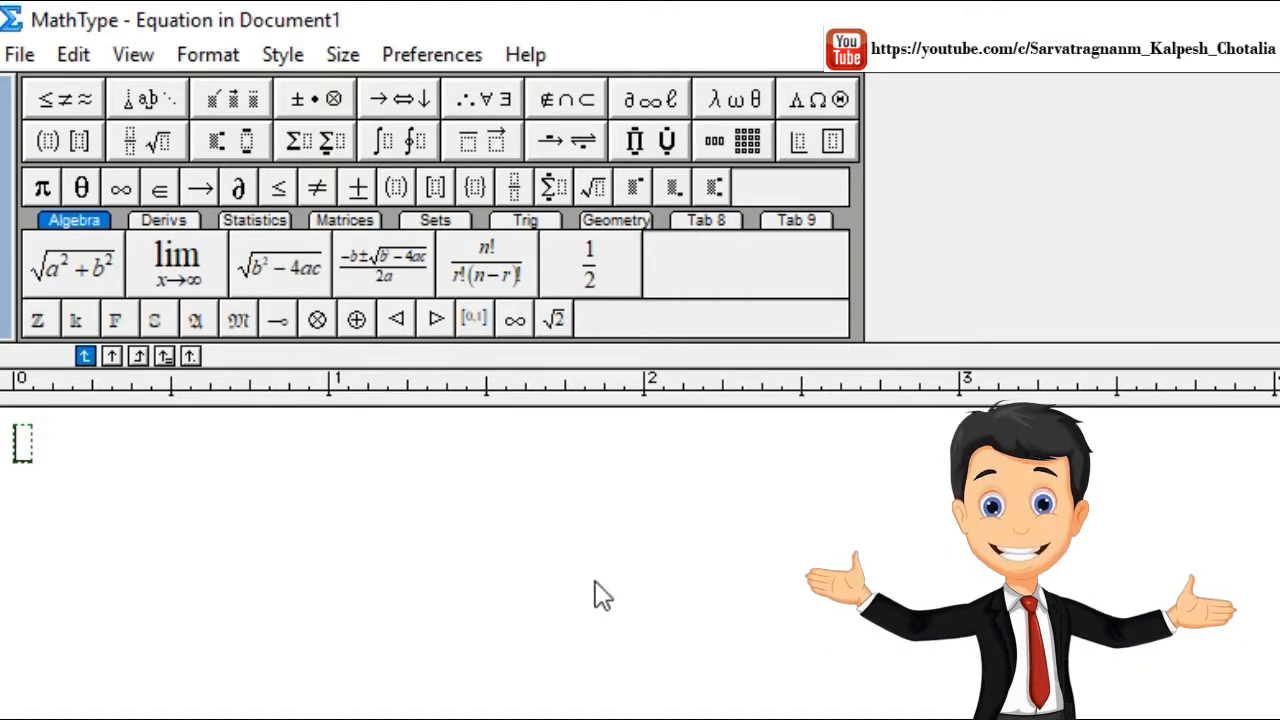
# Step: Enter x² + y² in the new equation, using superscripts for the exponents
pyautogui.write('x')
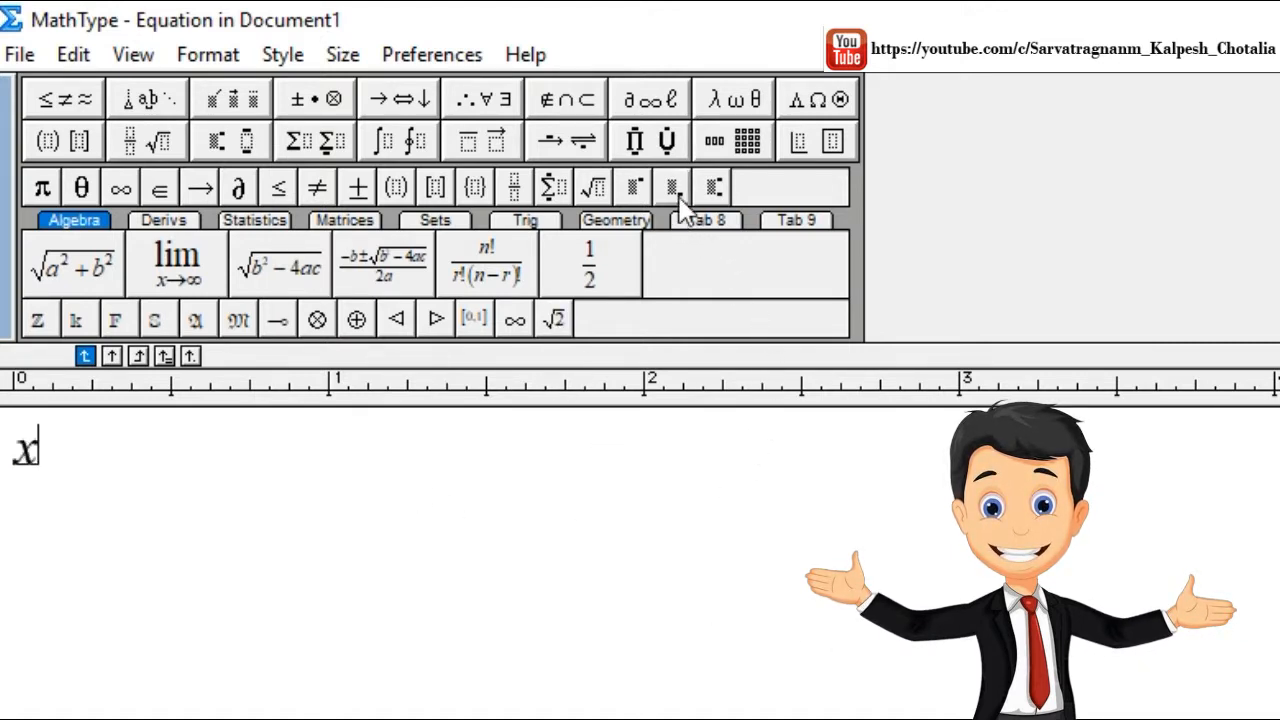
pyautogui.click(640, 188)
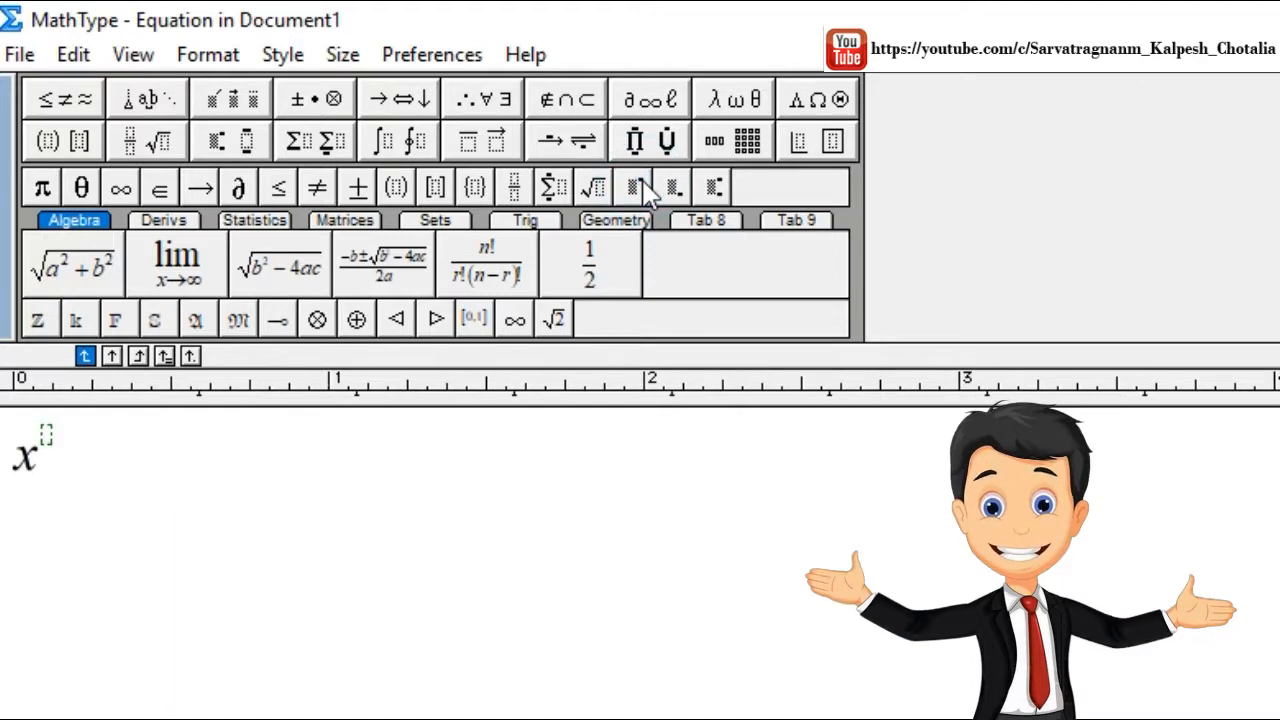
pyautogui.write('2')
pyautogui.press('Tab')
pyautogui.write('+')
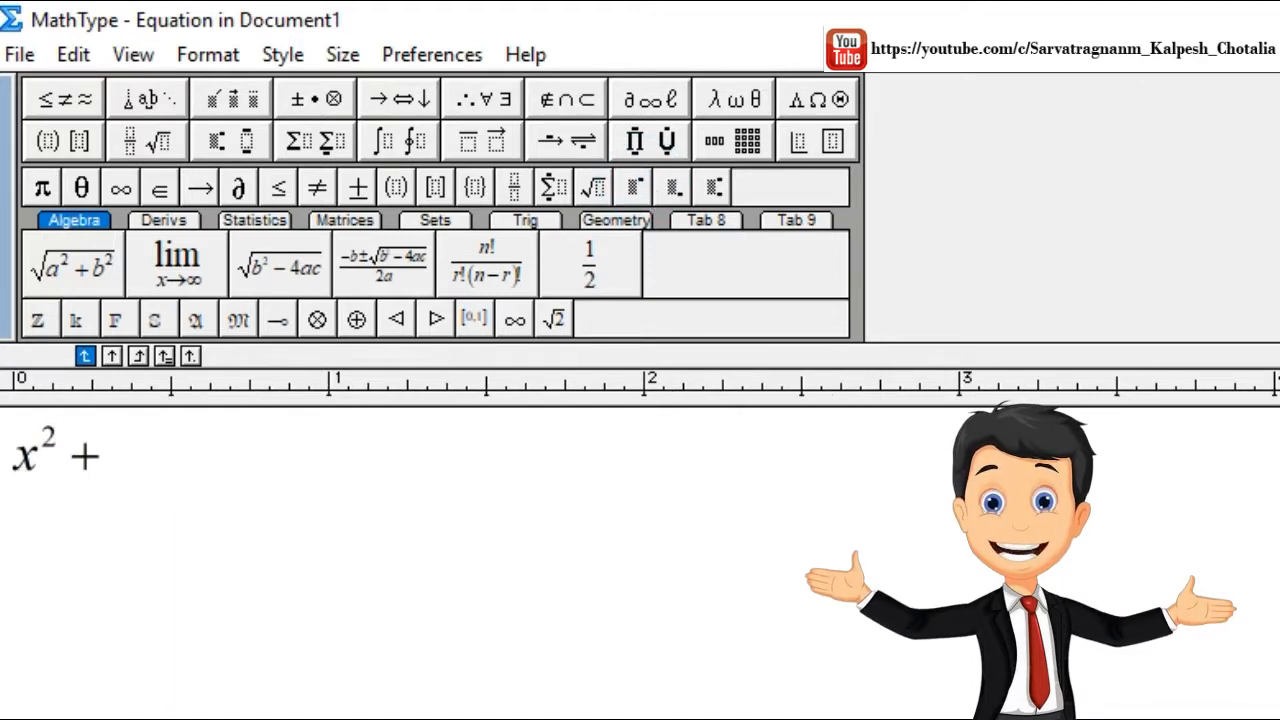
pyautogui.click(648, 181)
pyautogui.write('2')
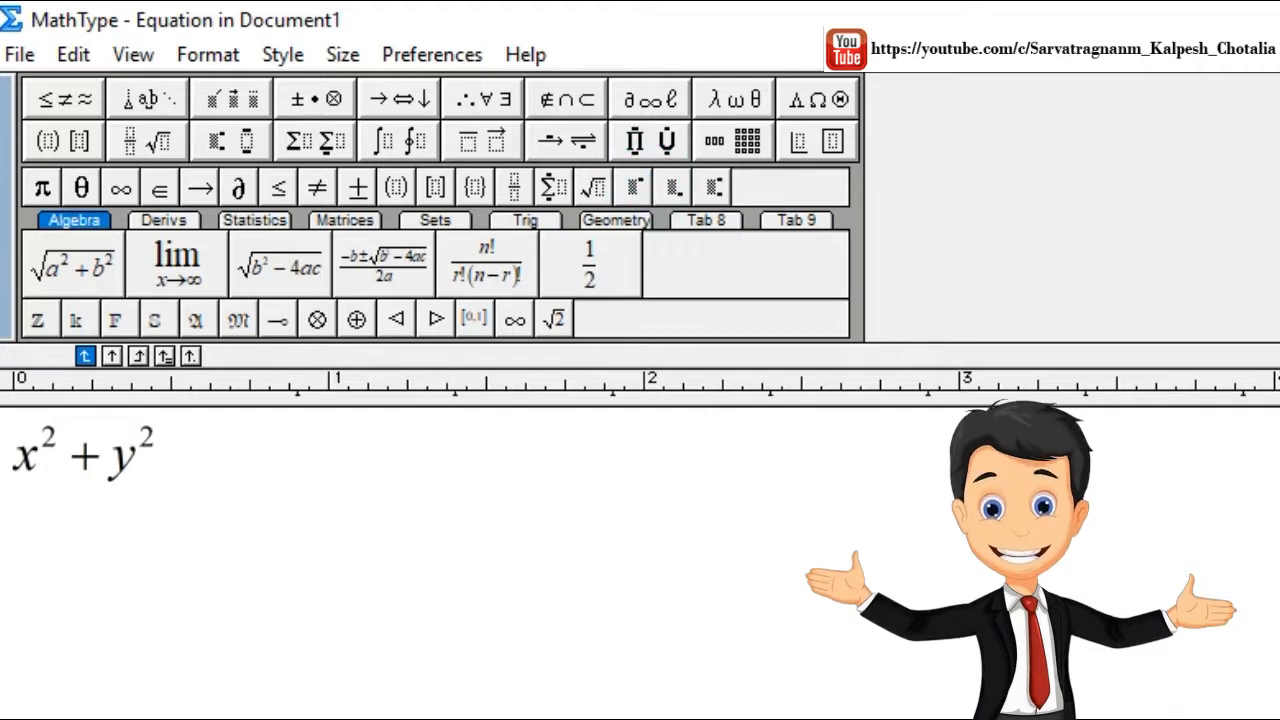
# Step: Complete the equation with = z² and save it into the Word document
pyautogui.press('Tab')
pyautogui.write('=z')
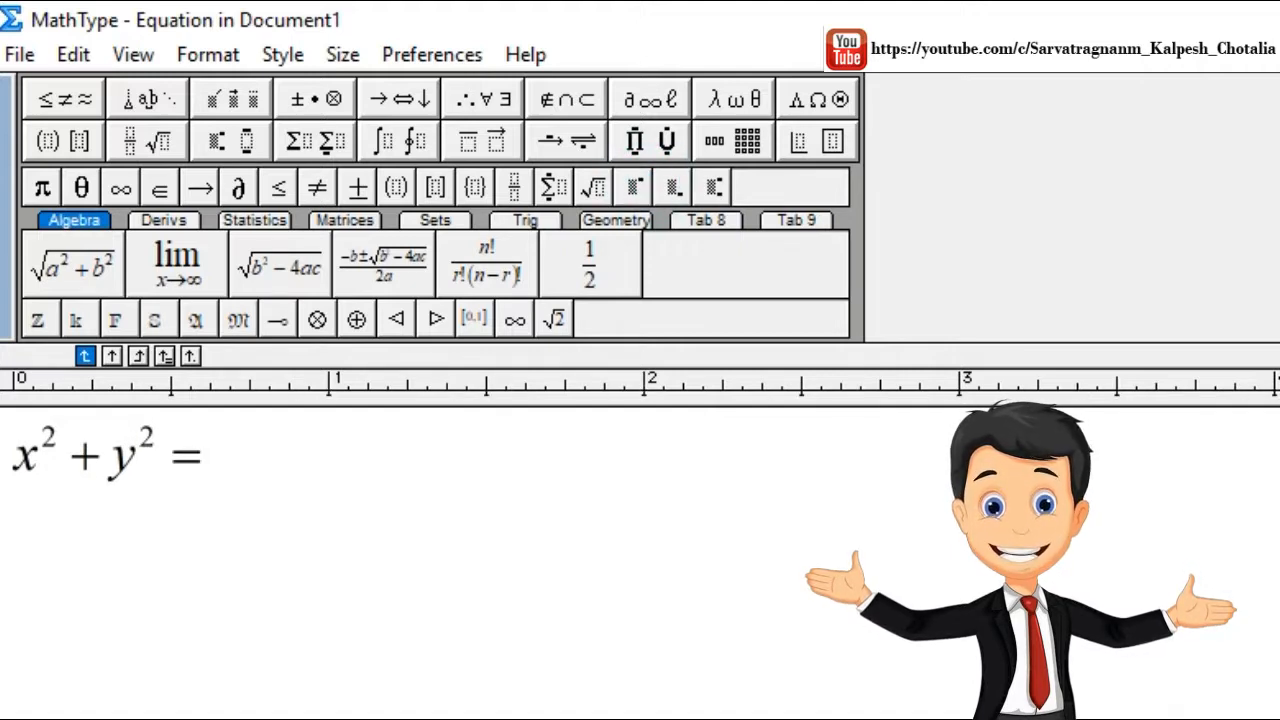
pyautogui.click(640, 192)
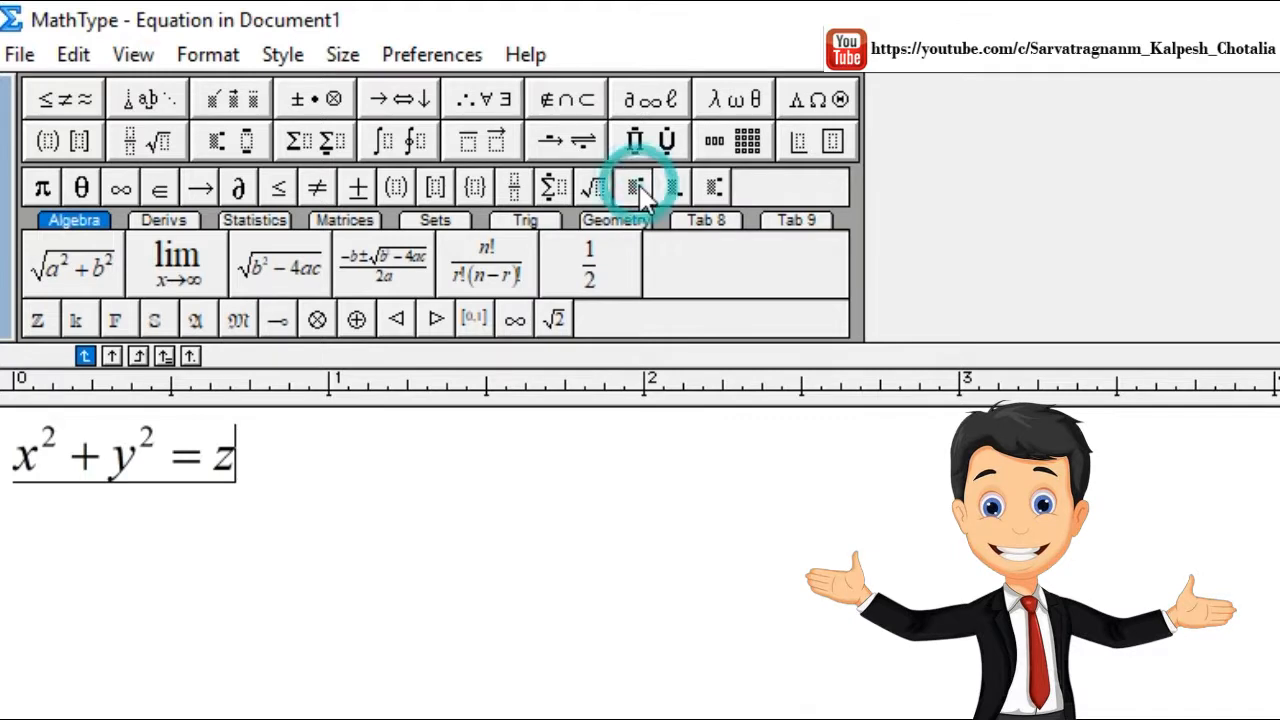
pyautogui.write('2')
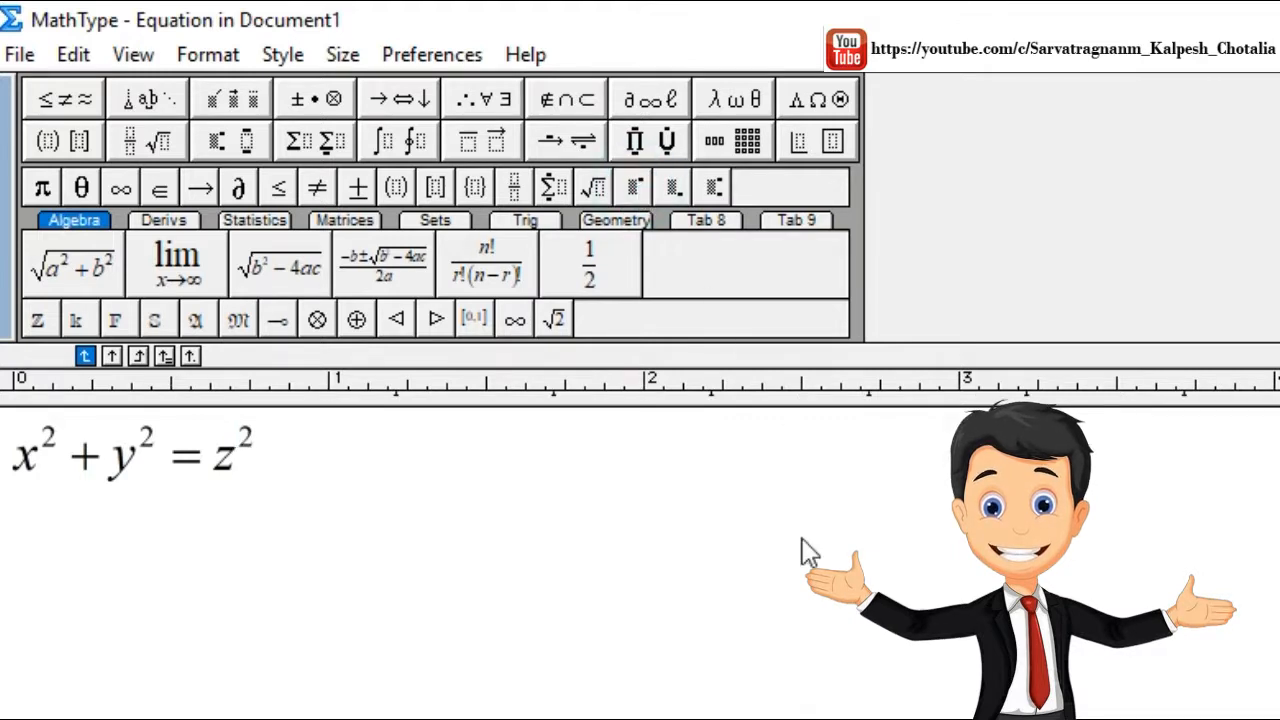
pyautogui.hotkey('ctrl', 's')
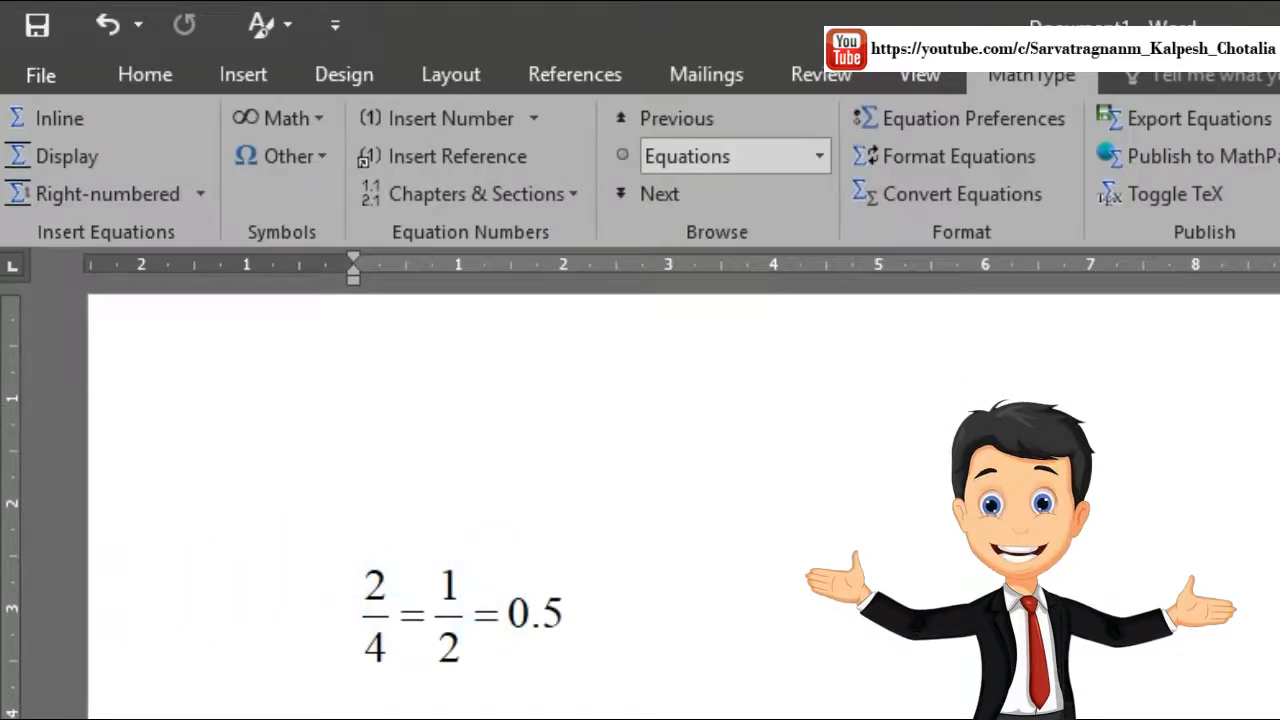
# Step: Add space below the x² + y² = z² equation and start another inline MathType equation there
pyautogui.click(540, 532)
pyautogui.scroll(-4, 481, 464)
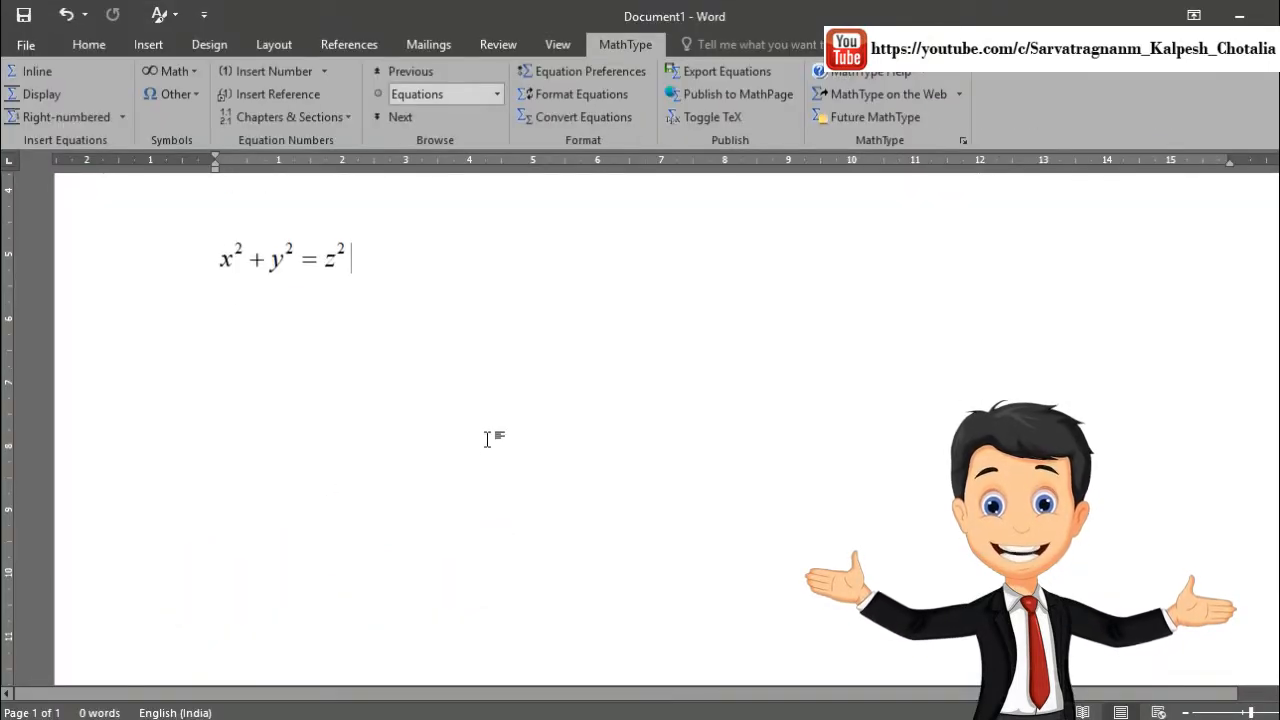
pyautogui.press('Return')
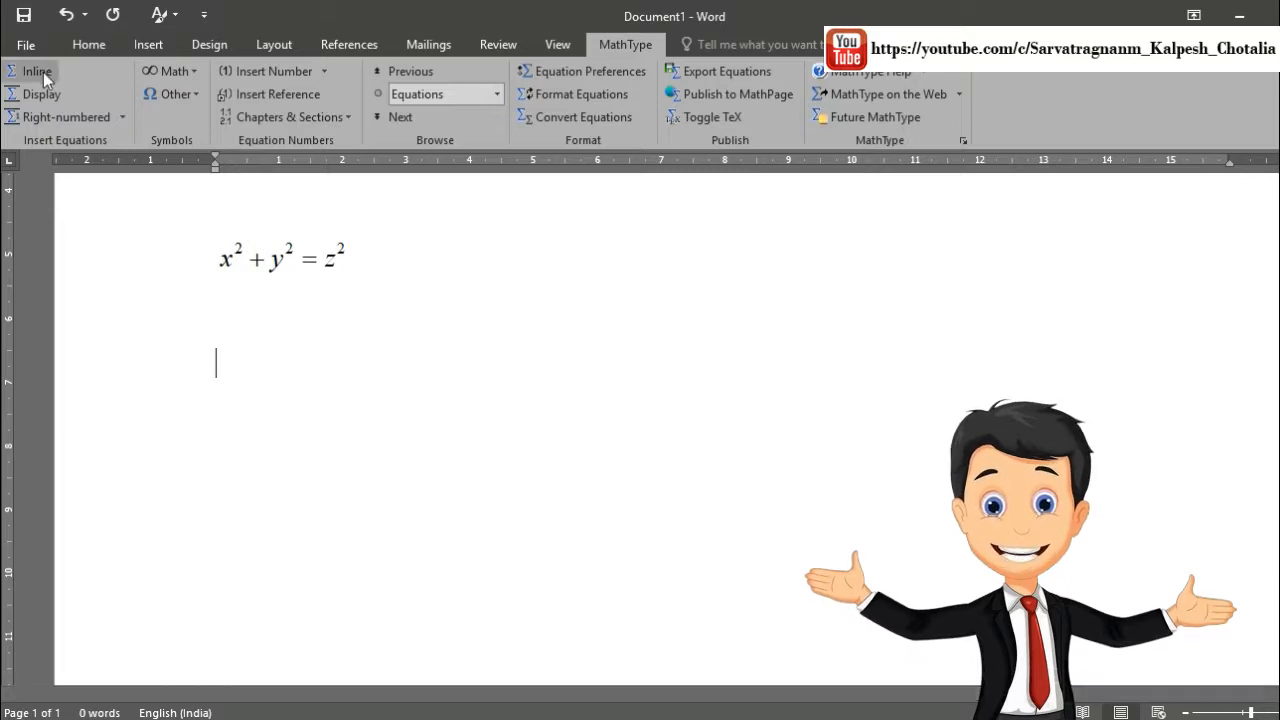
pyautogui.click(30, 72)
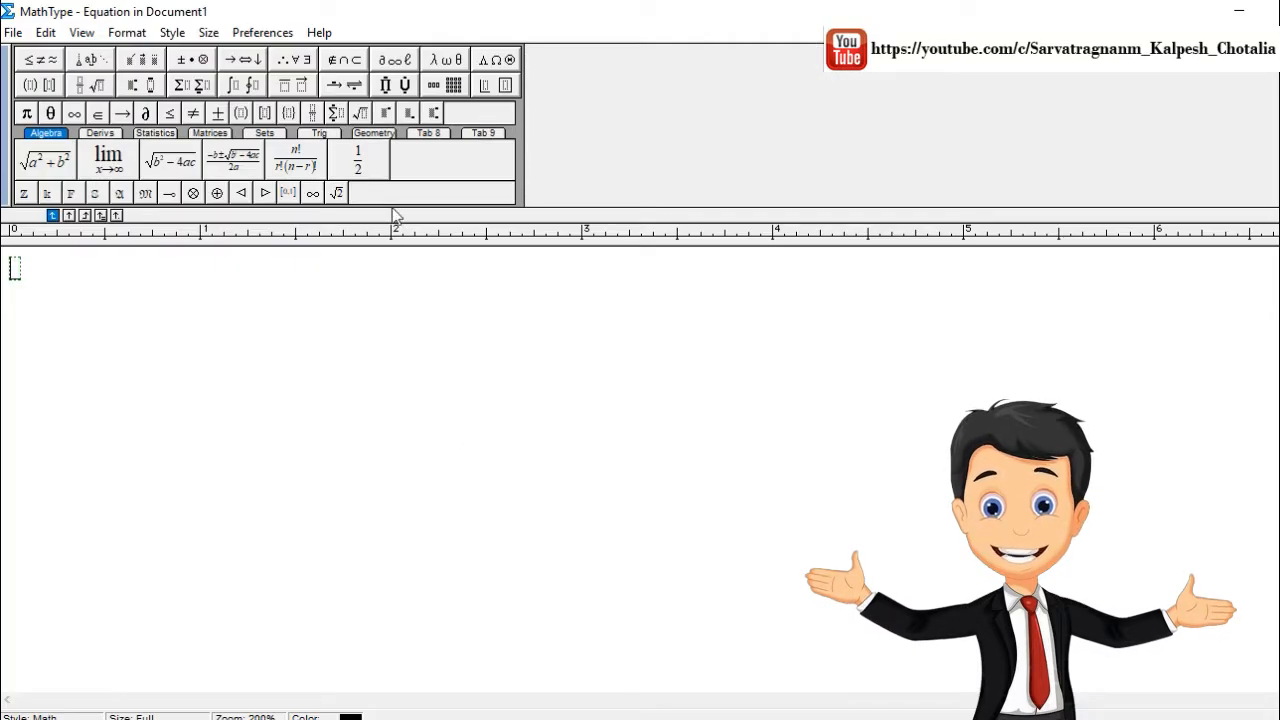